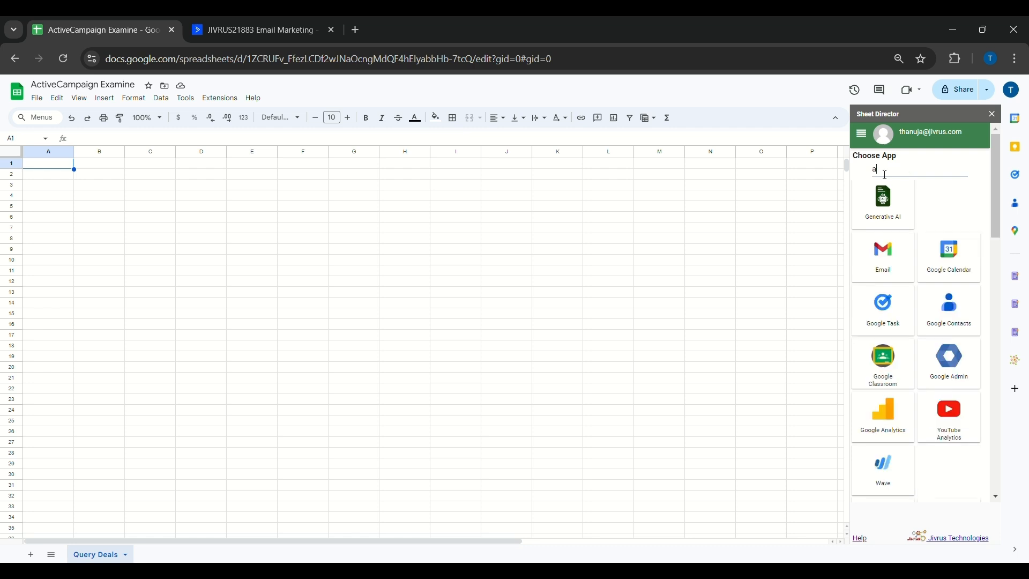
Choose Active Campaign as the app for a Query service and open its connection configuration
click(897, 252)
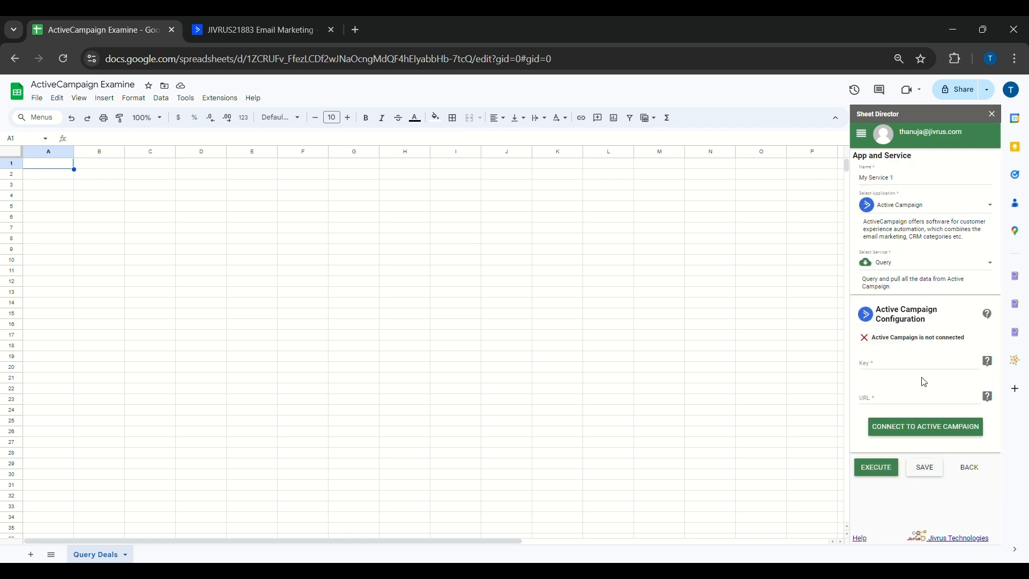
click(898, 369)
click(889, 400)
click(860, 413)
Switch to ActiveCampaign and copy the API URL from the developer settings
click(257, 30)
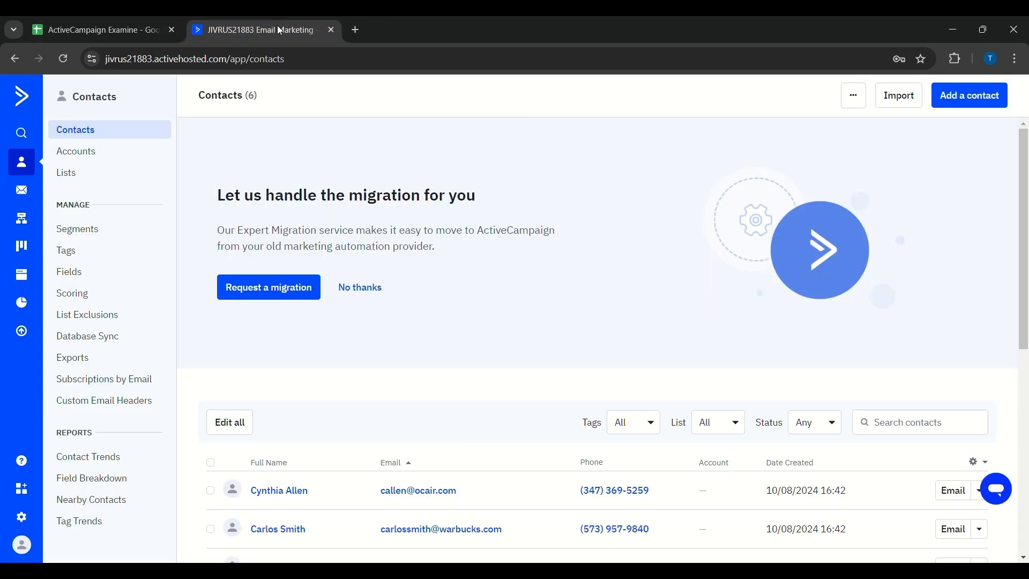
click(34, 522)
click(97, 260)
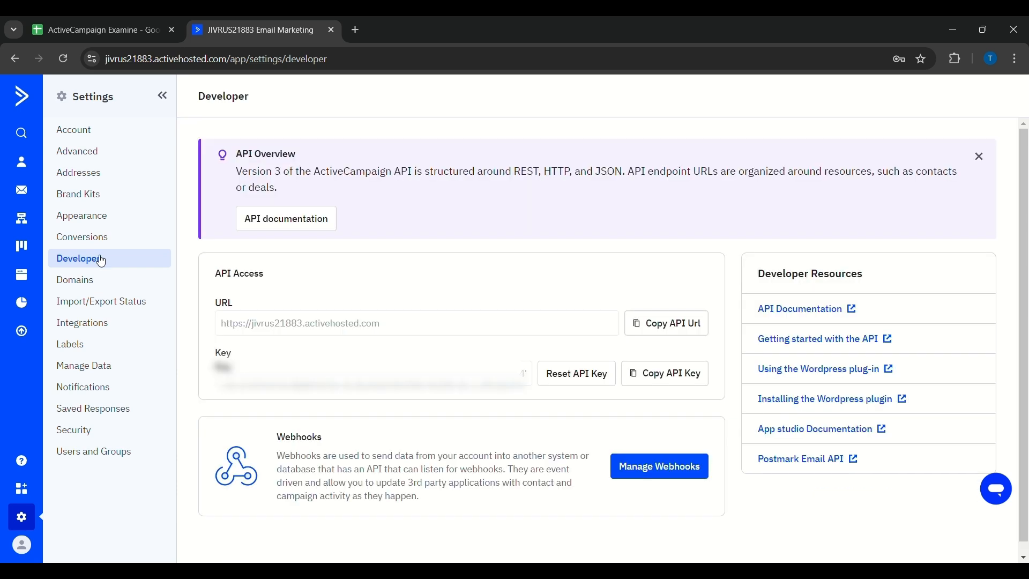
scroll(599, 257, down, 1)
scroll(600, 268, down, 1)
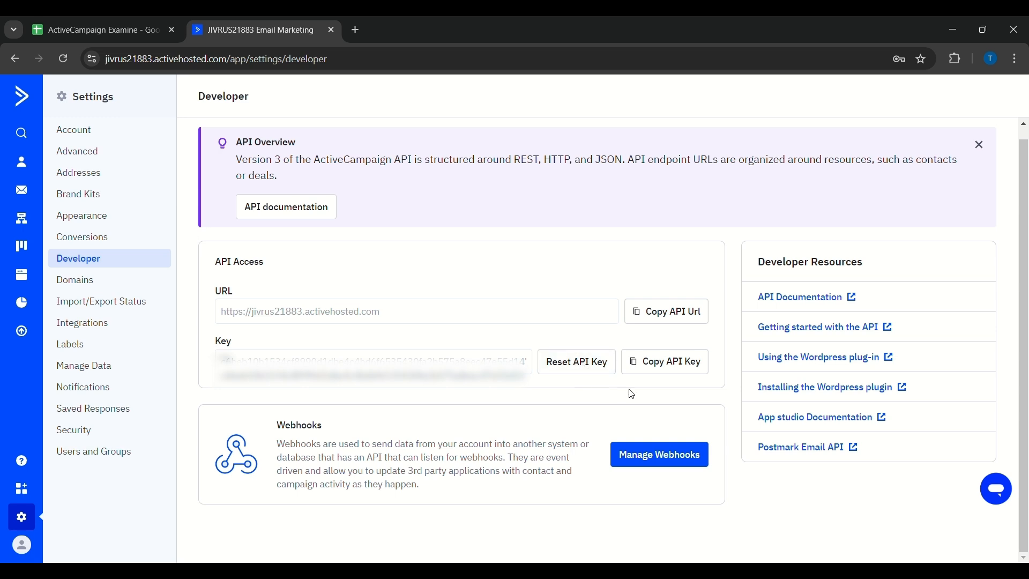
click(655, 316)
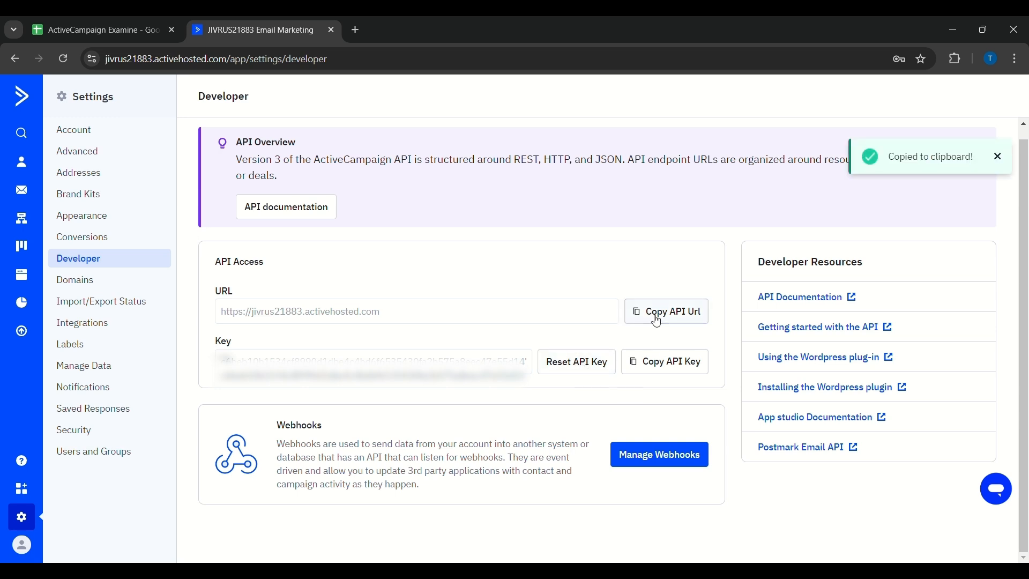
Switch back to Google Sheets and paste the API URL into the Active Campaign configuration
key(ctrl+Tab)
click(883, 399)
key(ctrl+v)
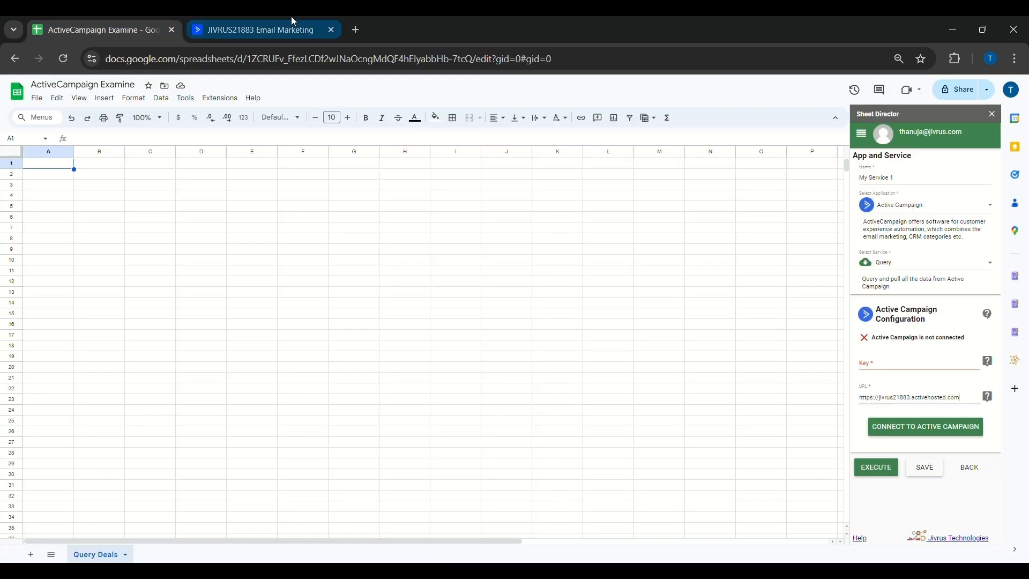
Copy the API key from ActiveCampaign, paste it into the Key field in Google Sheets, and connect to Active Campaign
click(251, 30)
click(667, 369)
click(118, 24)
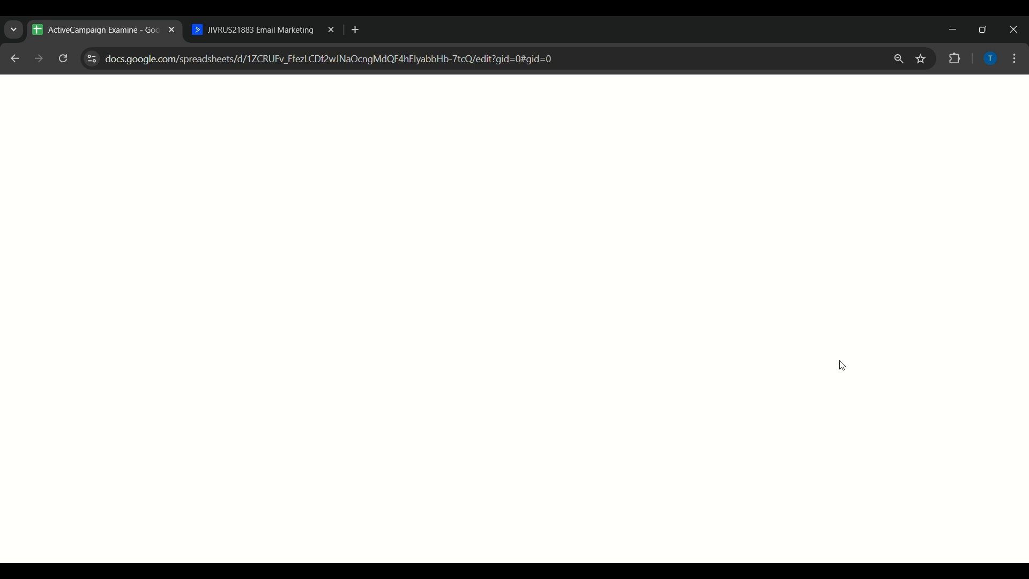
click(873, 363)
key(ctrl+v)
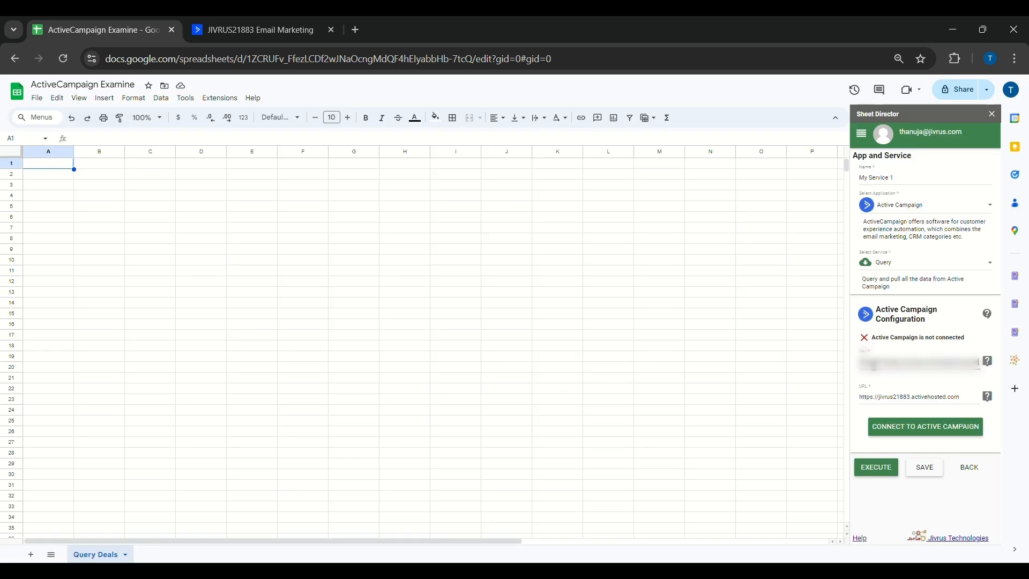
click(910, 428)
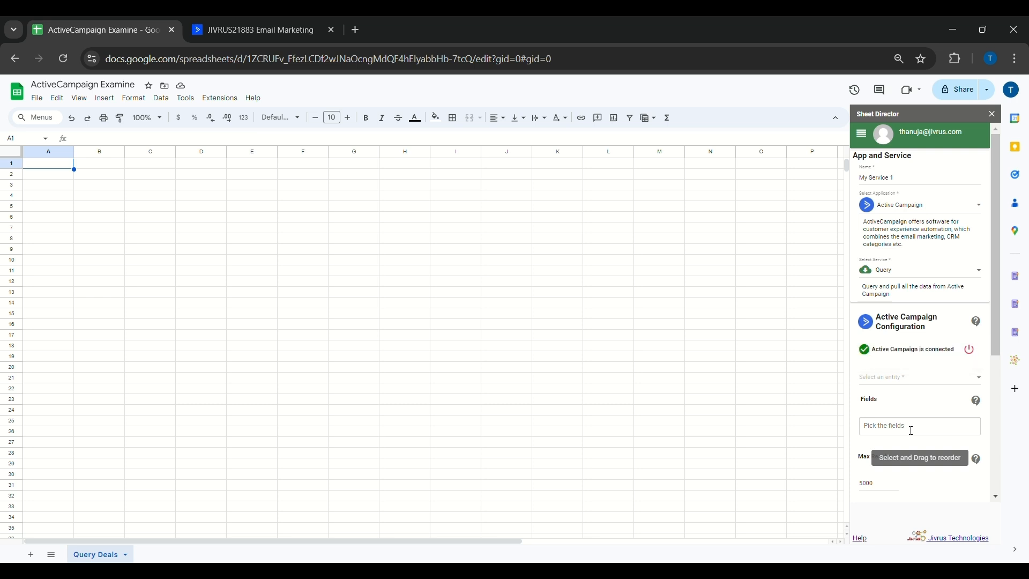
Name the service "Deals Query Service" and use Query as its service type
triple_click(884, 180)
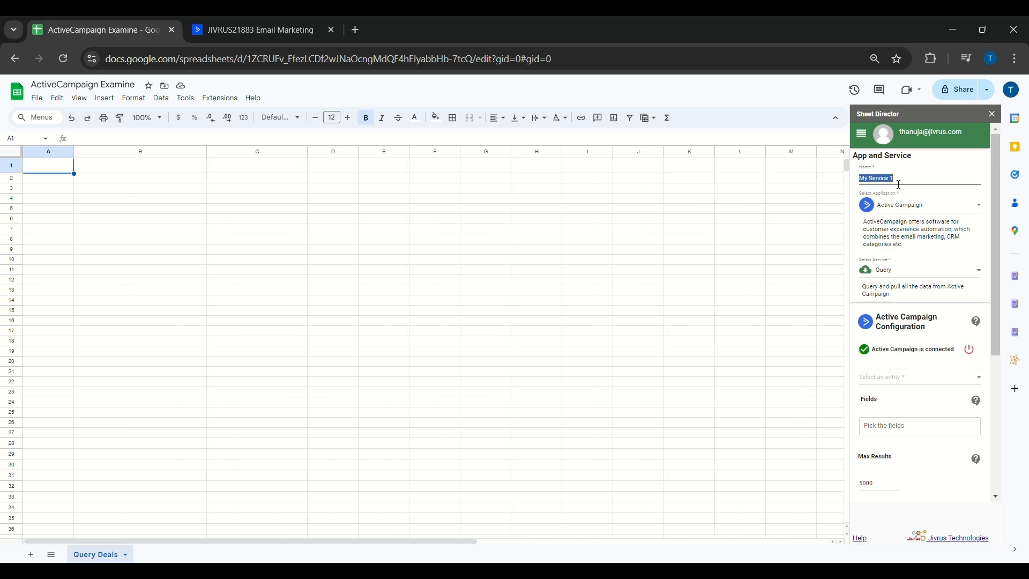
text(Deals Query Service)
click(900, 279)
click(910, 280)
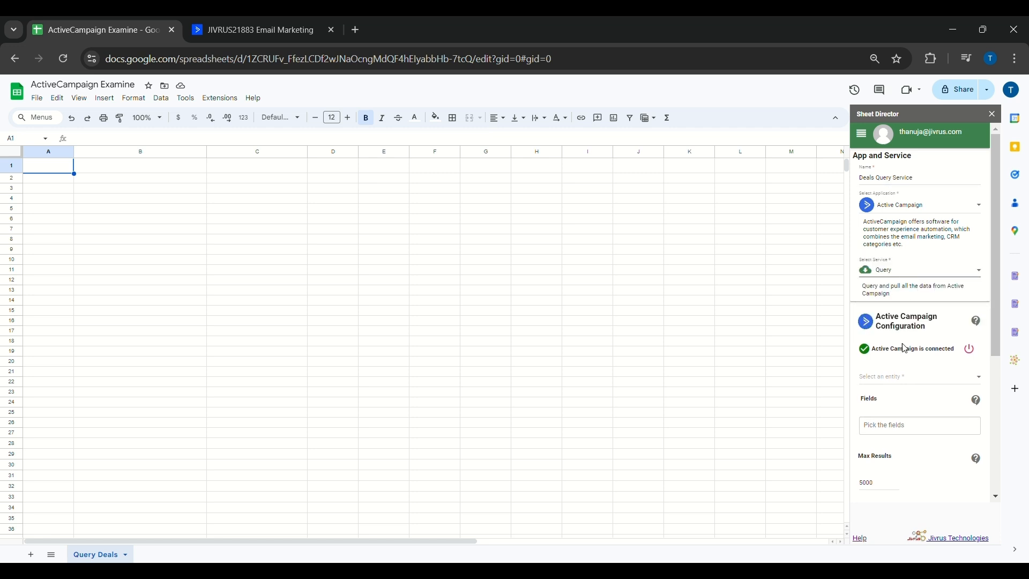
click(907, 377)
click(893, 399)
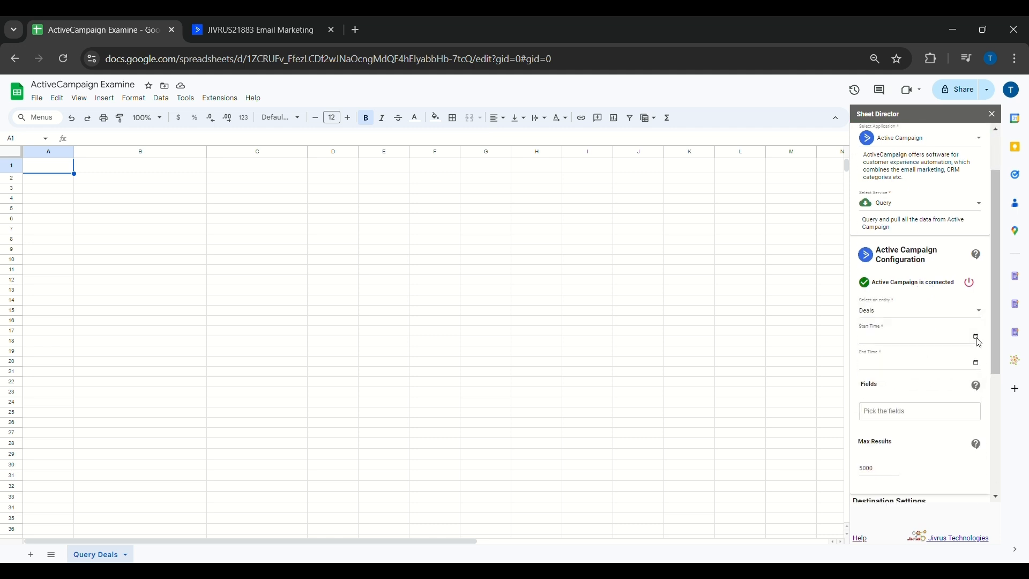
click(888, 393)
click(913, 335)
click(975, 362)
click(918, 471)
click(922, 361)
Add the Id, Title, Contact and Value fields to the deals query
scroll(936, 388, down, 1)
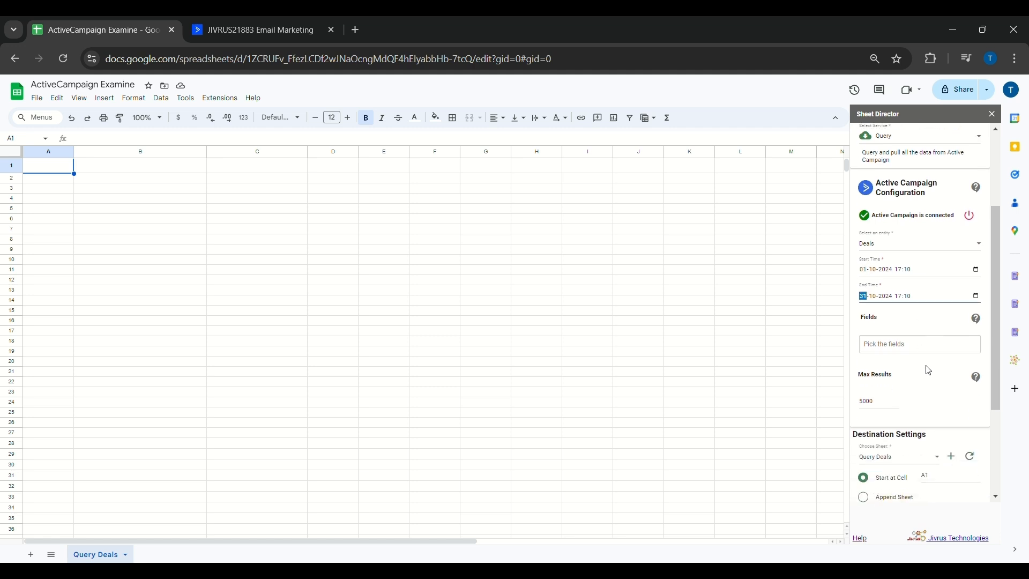
click(906, 345)
click(904, 361)
key(BackSpace)
text(id)
key(Return)
text(t)
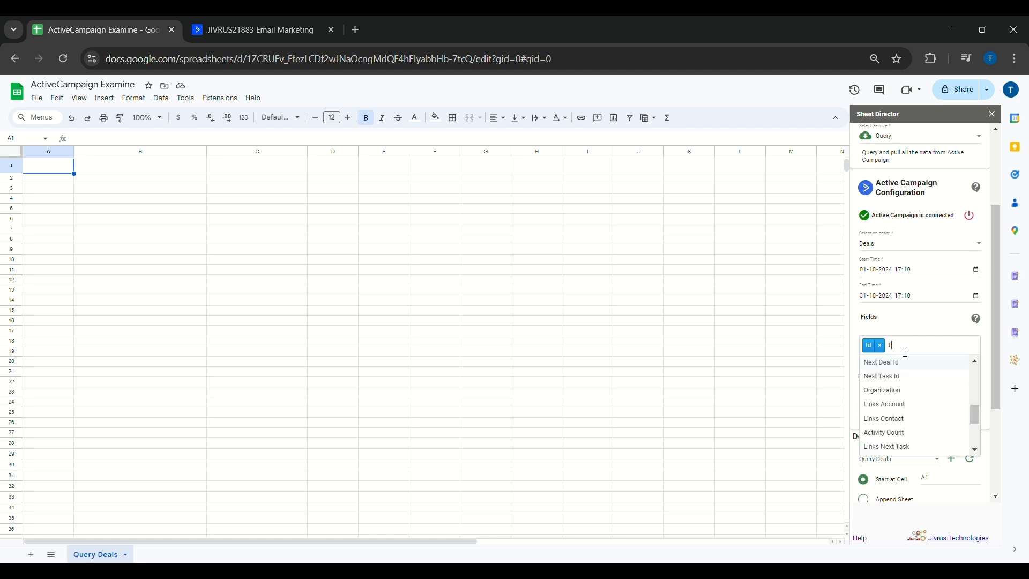
text(it)
key(Return)
text(con)
key(Return)
text(val)
key(Return)
Add the Stage, Pipeline, Created Date and Currency fields to the deals query
text(st)
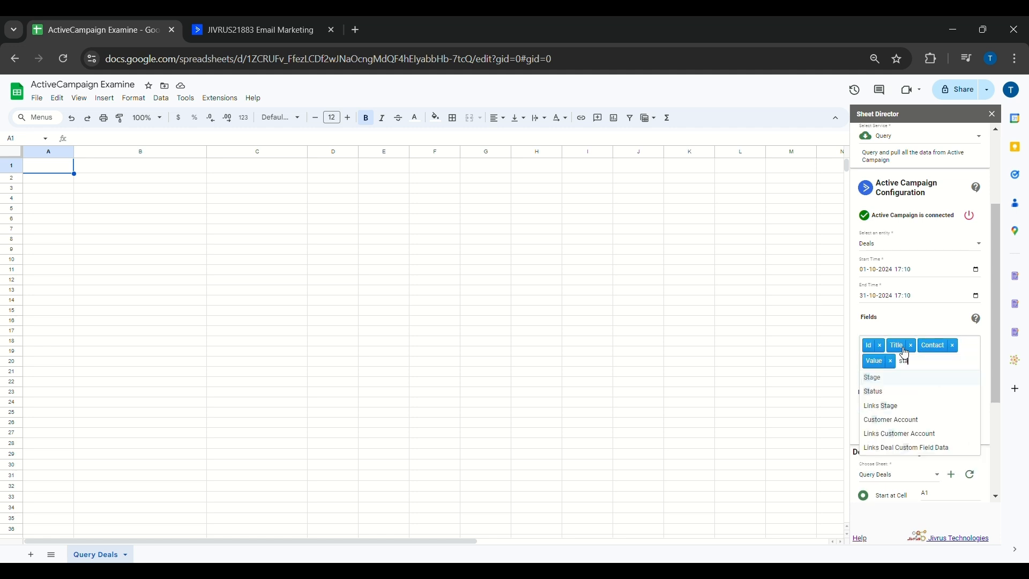
key(Return)
text(pip)
key(BackSpace)
key(Return)
click(920, 411)
click(904, 423)
scroll(904, 430, down, 4)
click(883, 320)
Limit the query's maximum results to 25
scroll(879, 321, down, 3)
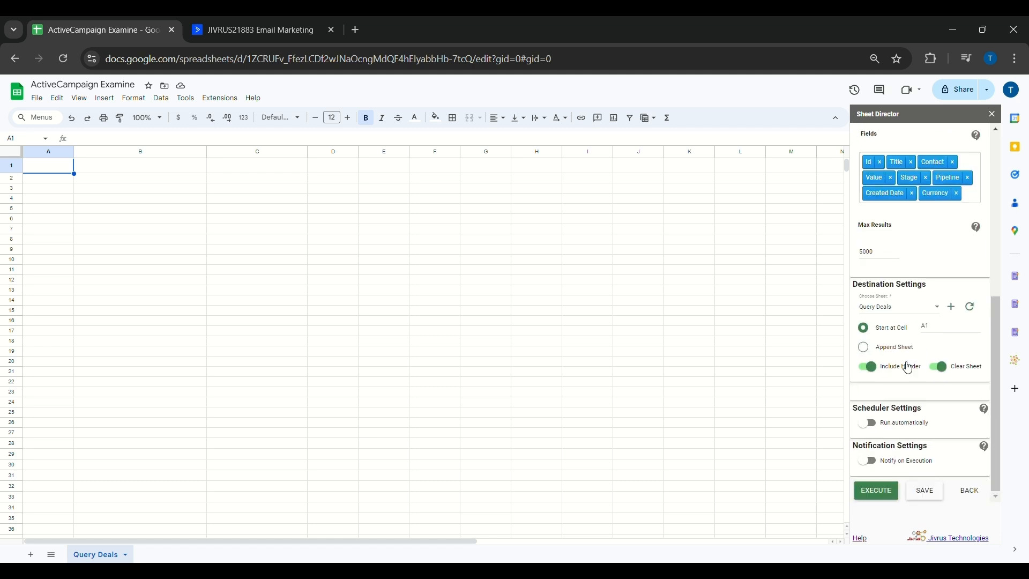
double_click(872, 258)
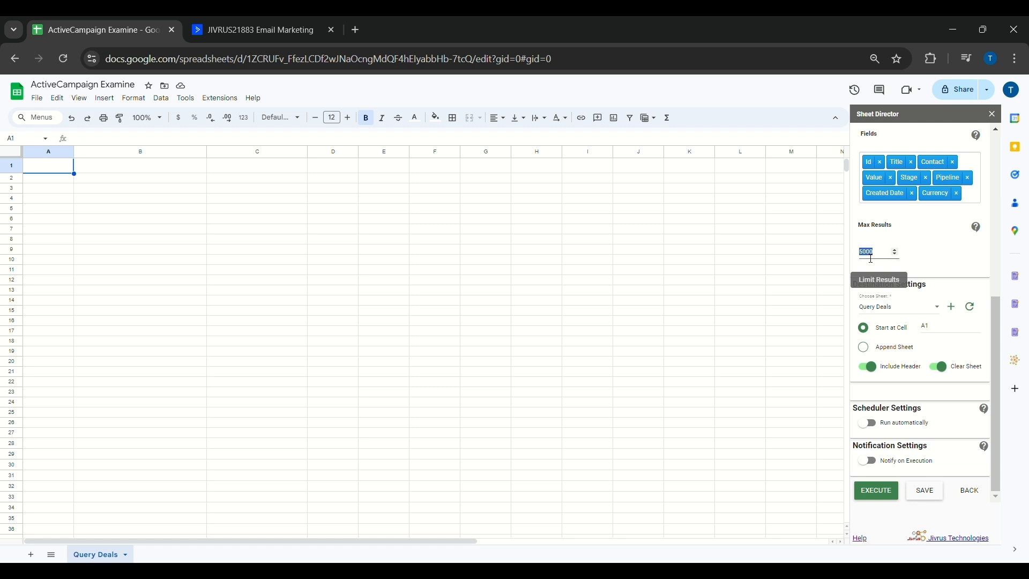
text(25)
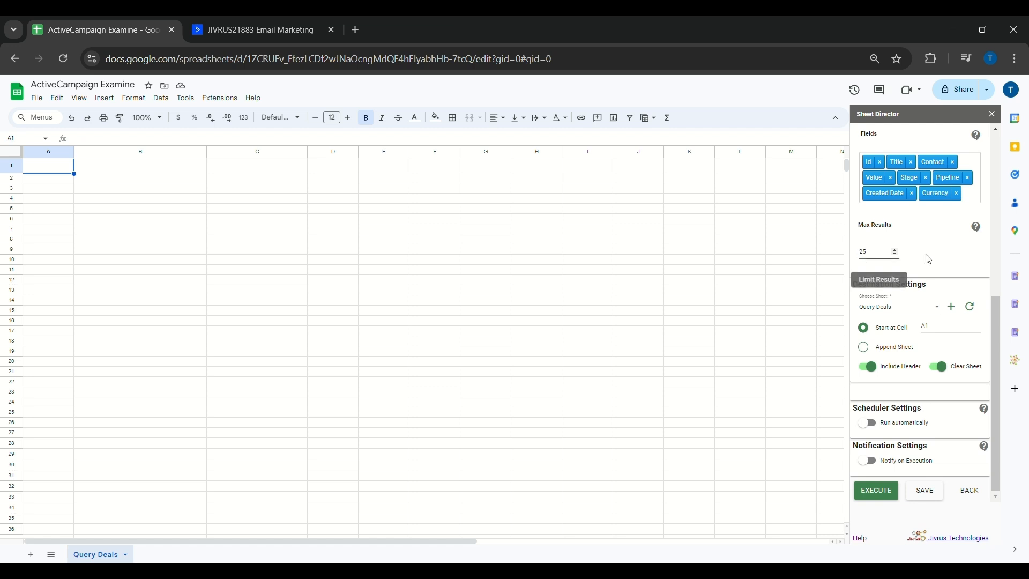
Set the destination to the Query Deals sheet starting at cell A1, with the header included and sheet clearing enabled
click(911, 317)
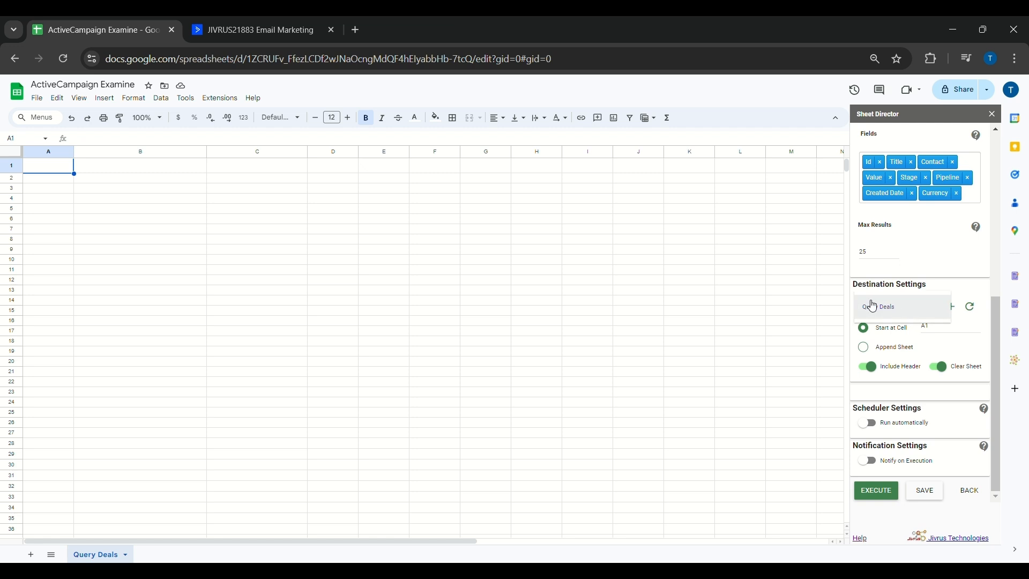
click(896, 317)
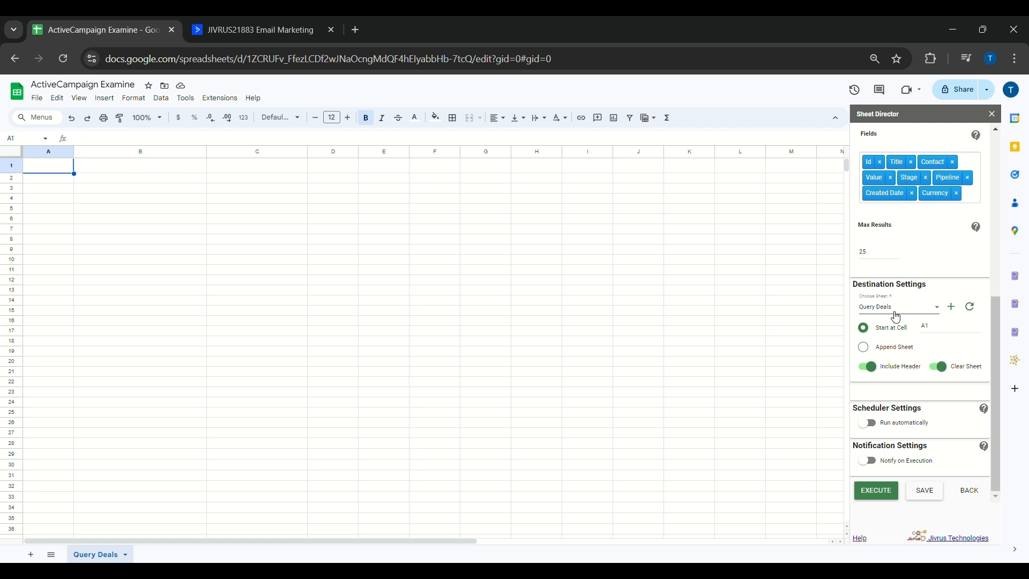
double_click(934, 332)
click(956, 308)
click(970, 334)
click(884, 373)
click(885, 374)
click(954, 375)
click(954, 375)
Execute the query service to pull the deals into the Query Deals sheet
click(878, 494)
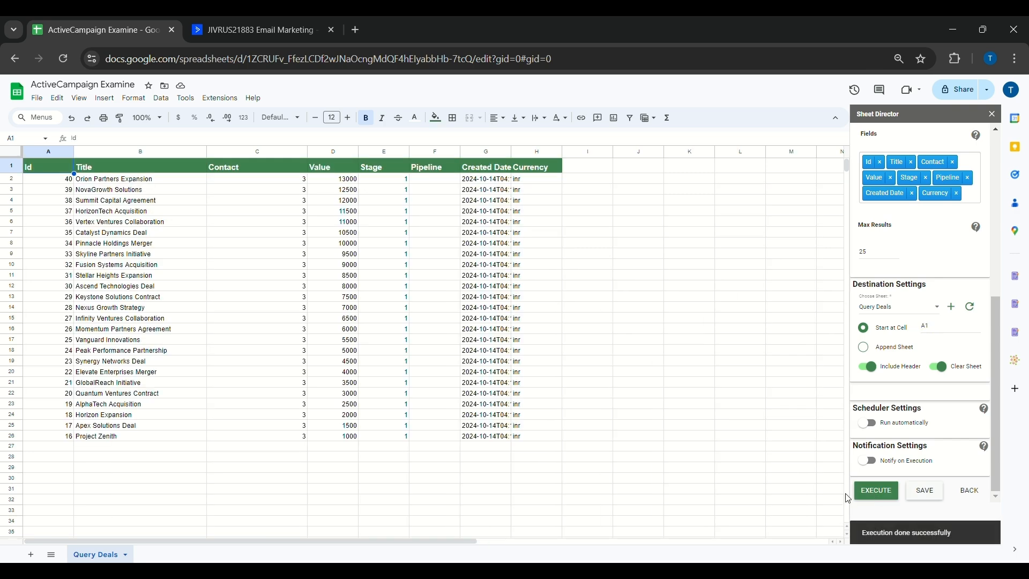
click(117, 451)
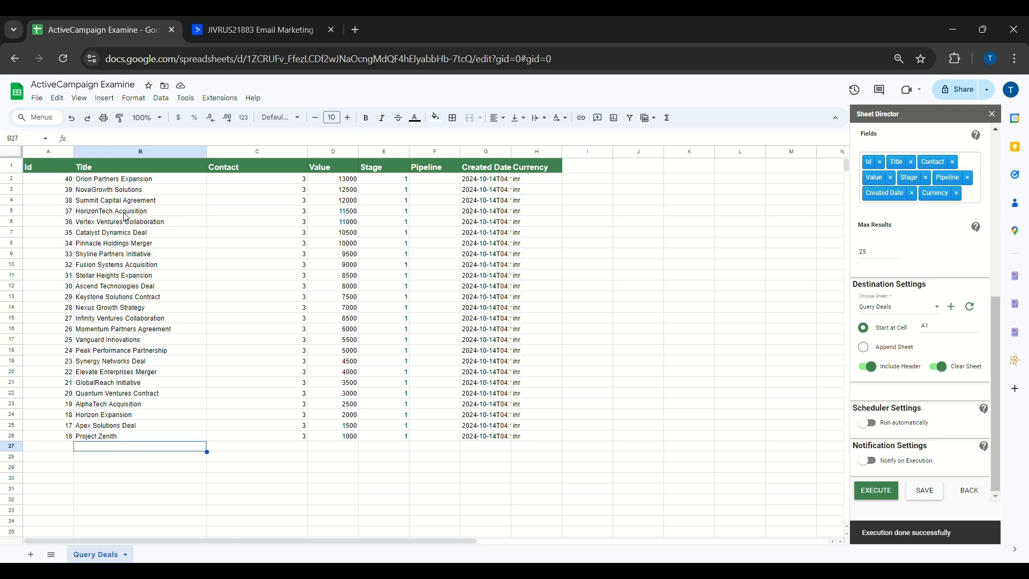
drag(177, 541, 156, 535)
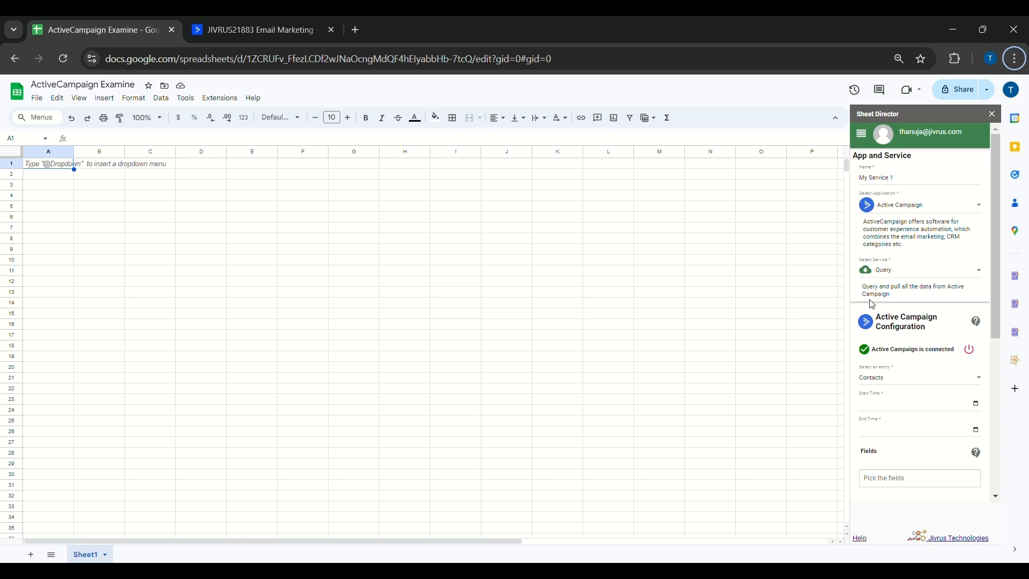
Name the new service "Active Campaign Post Service" and set its service type to Post
triple_click(865, 181)
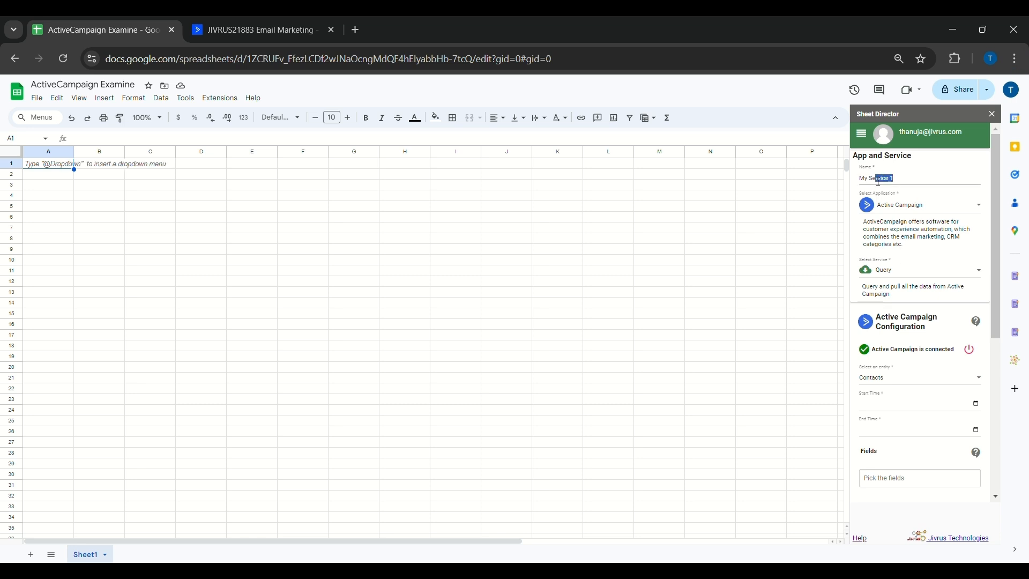
key(BackSpace)
text(Active Campaign Post Service)
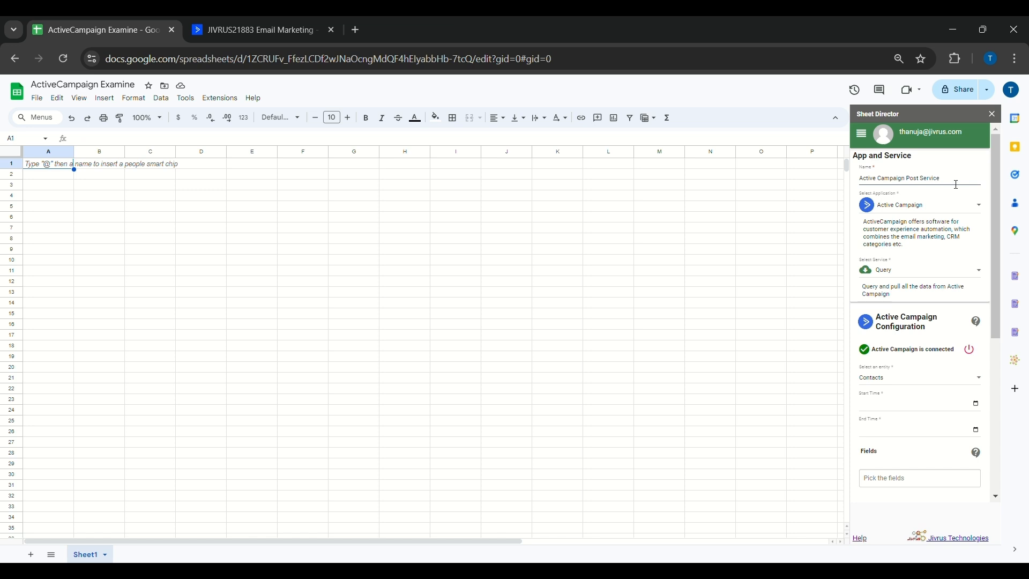
click(922, 277)
click(891, 295)
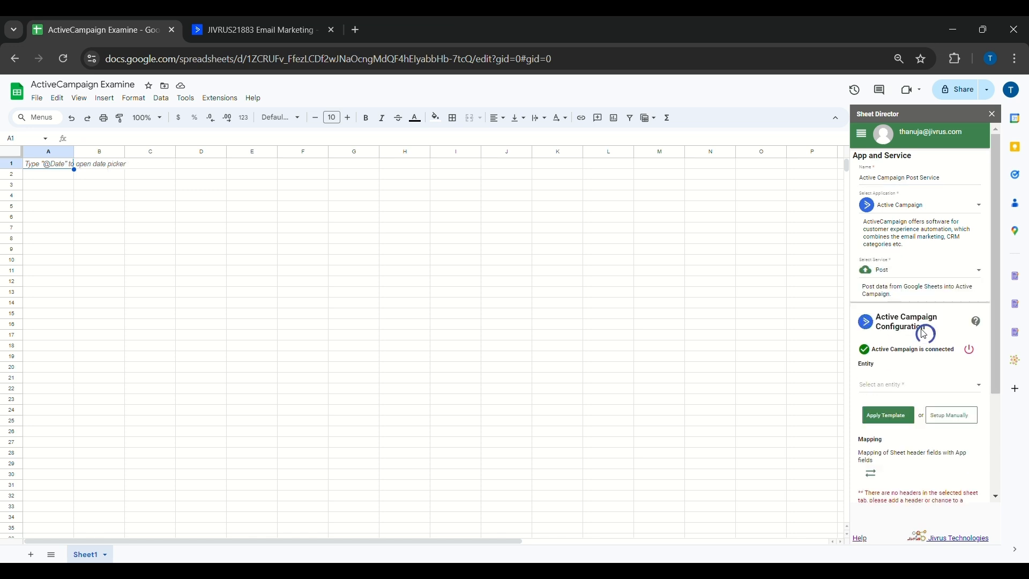
Select Deals as the entity to post and apply its template to the spreadsheet
scroll(934, 370, down, 3)
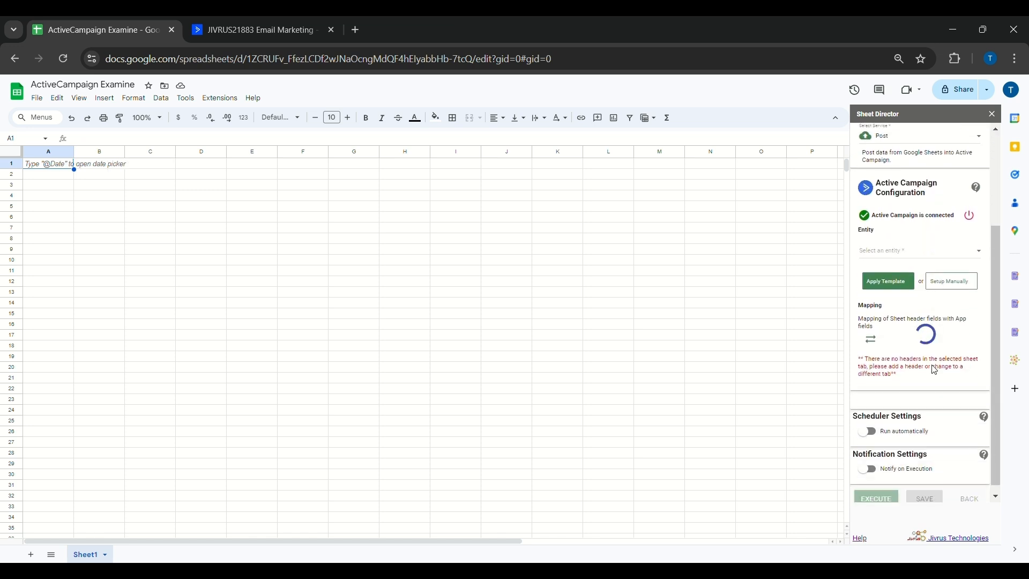
click(925, 252)
click(879, 277)
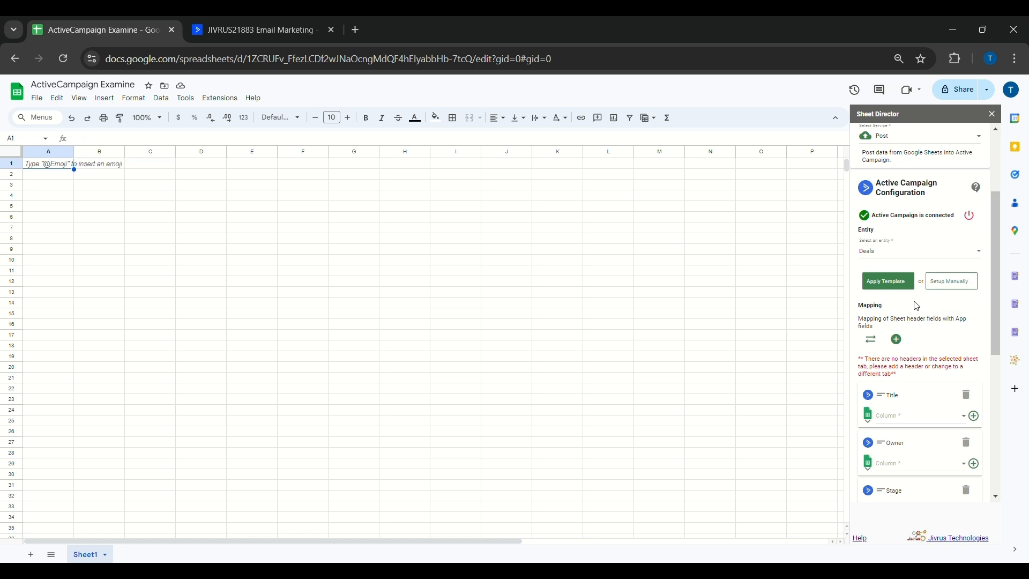
click(888, 290)
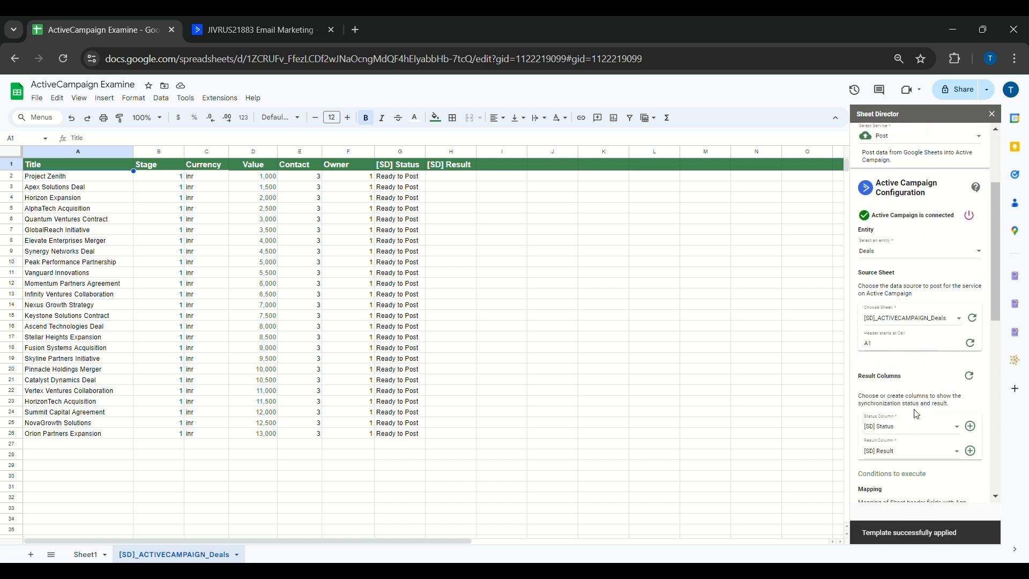
Examine the template's field mapping and its status and result columns, keeping [SD] Result as the result column
scroll(916, 414, down, 5)
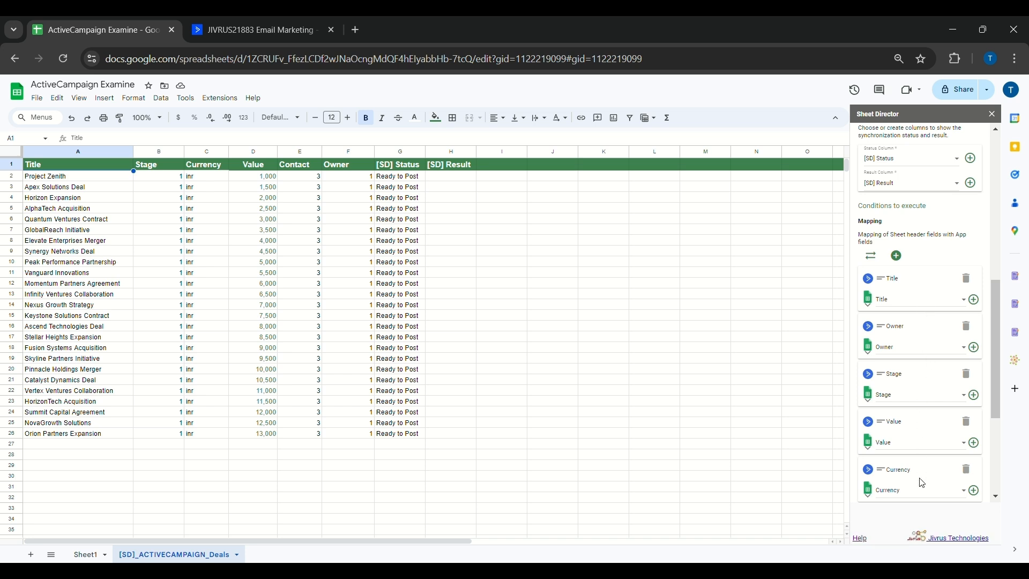
scroll(922, 482, down, 4)
scroll(922, 483, up, 1)
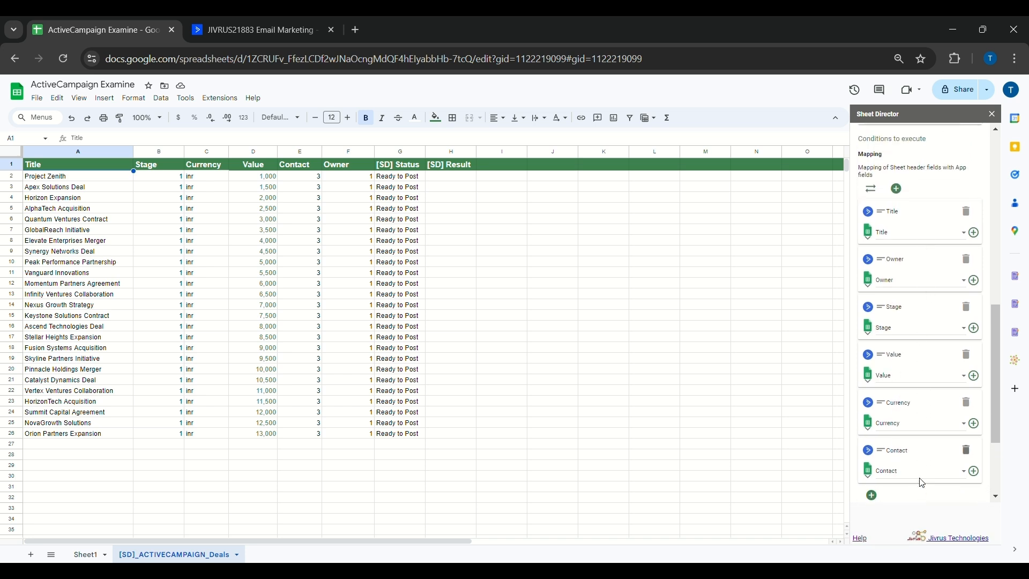
scroll(921, 471, up, 5)
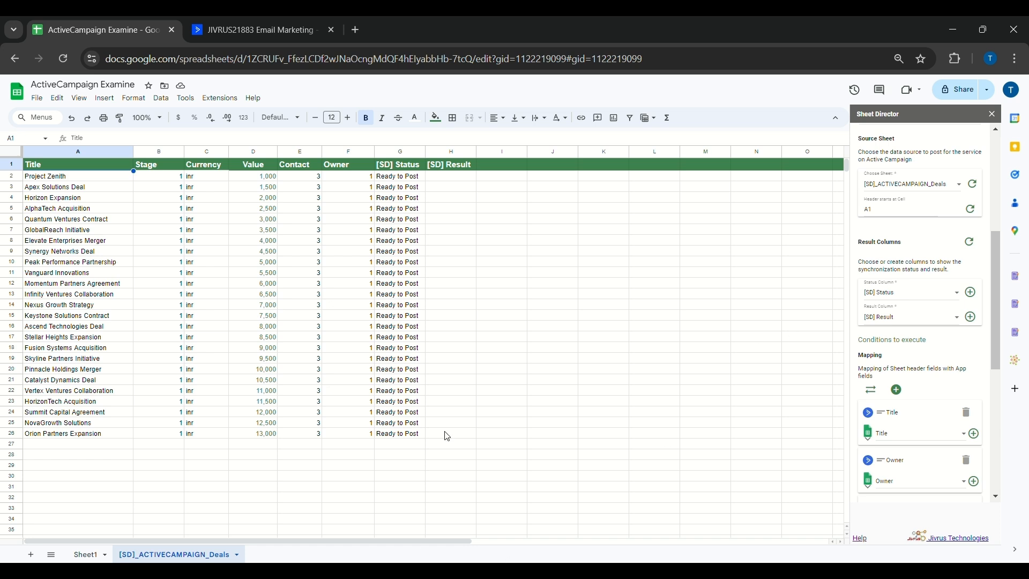
click(431, 166)
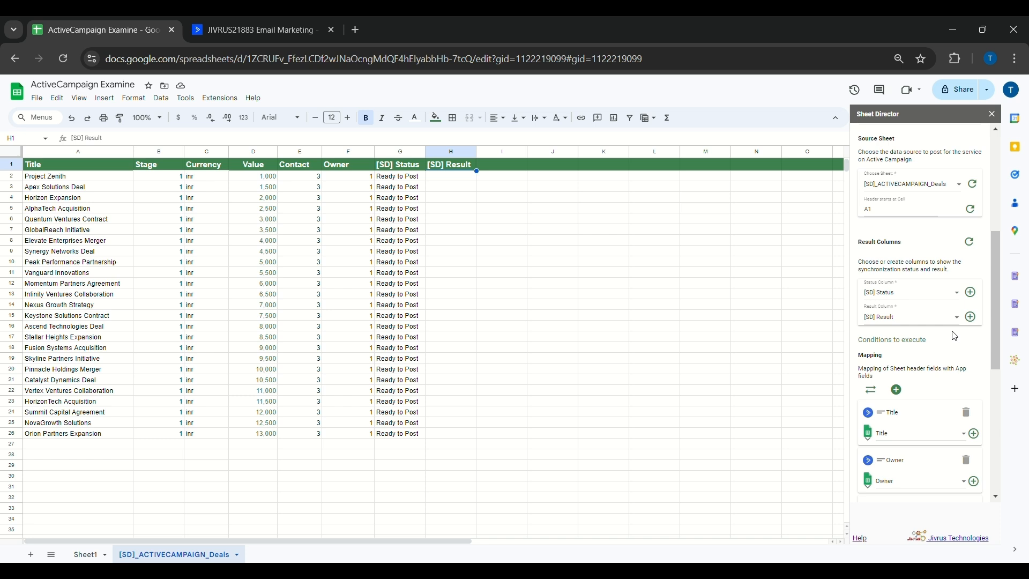
click(910, 319)
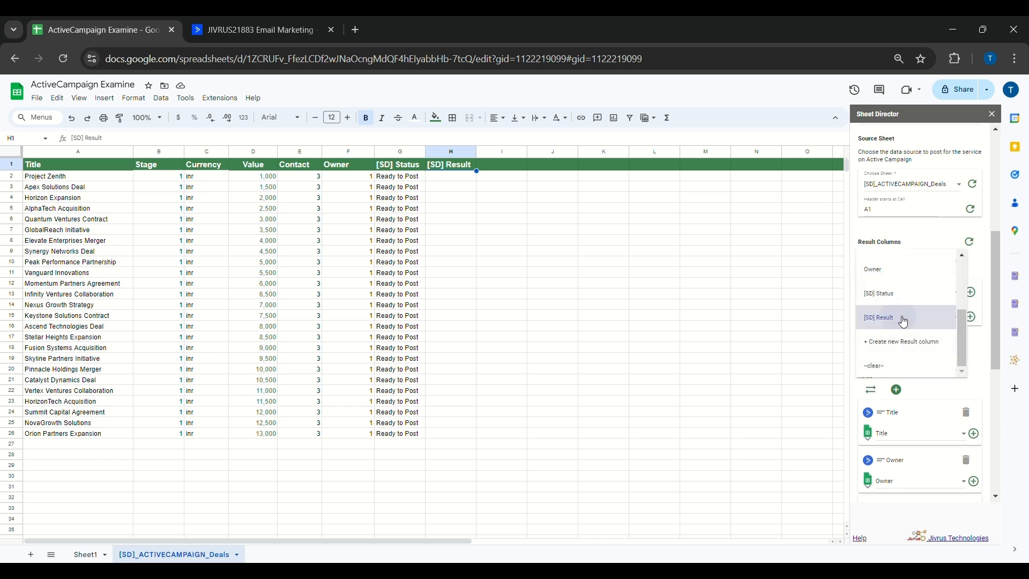
click(903, 320)
scroll(948, 354, down, 5)
scroll(948, 354, down, 1)
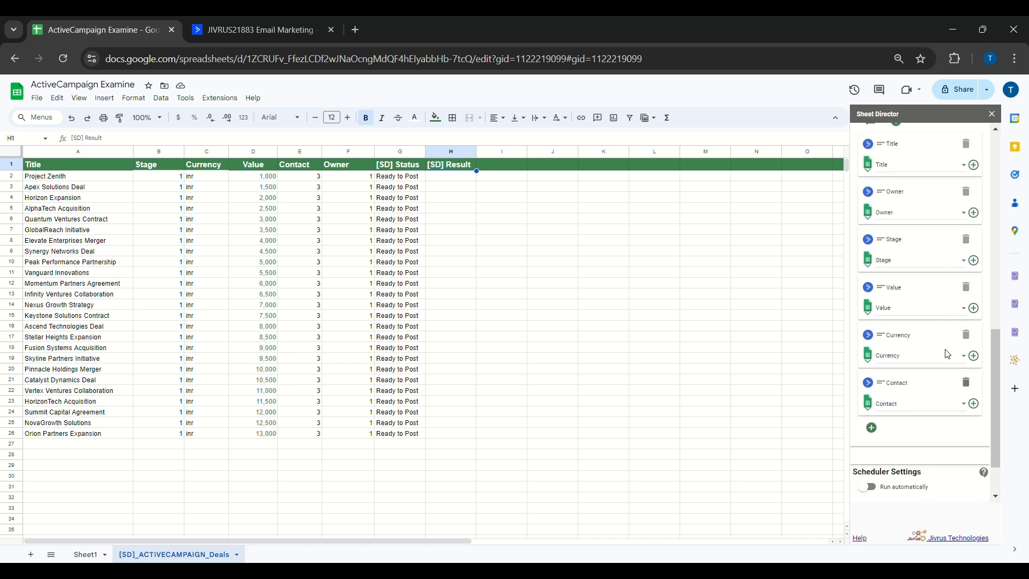
Map the Contact field to the sheet's Contact column and execute the post service
scroll(948, 354, down, 2)
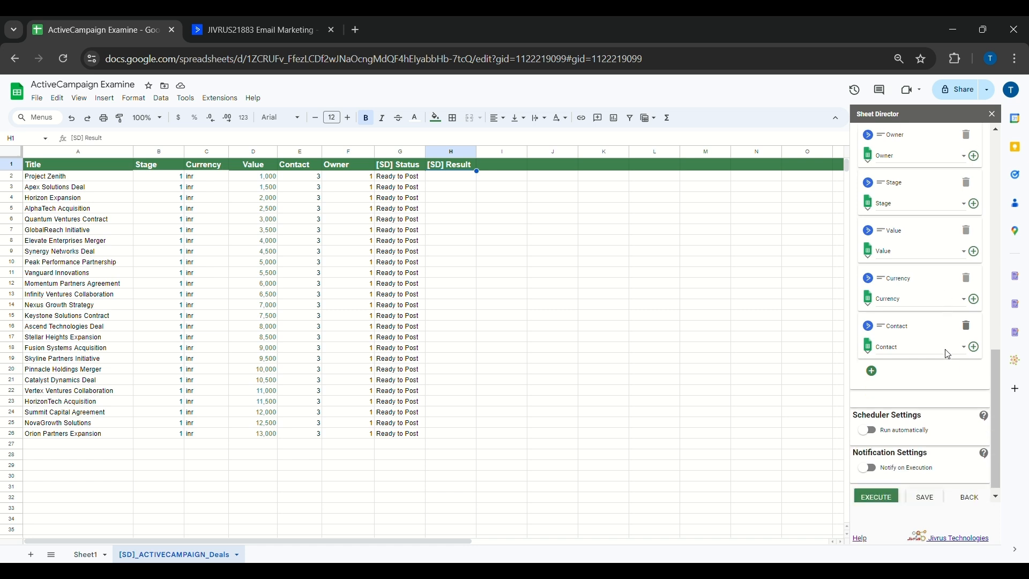
click(919, 349)
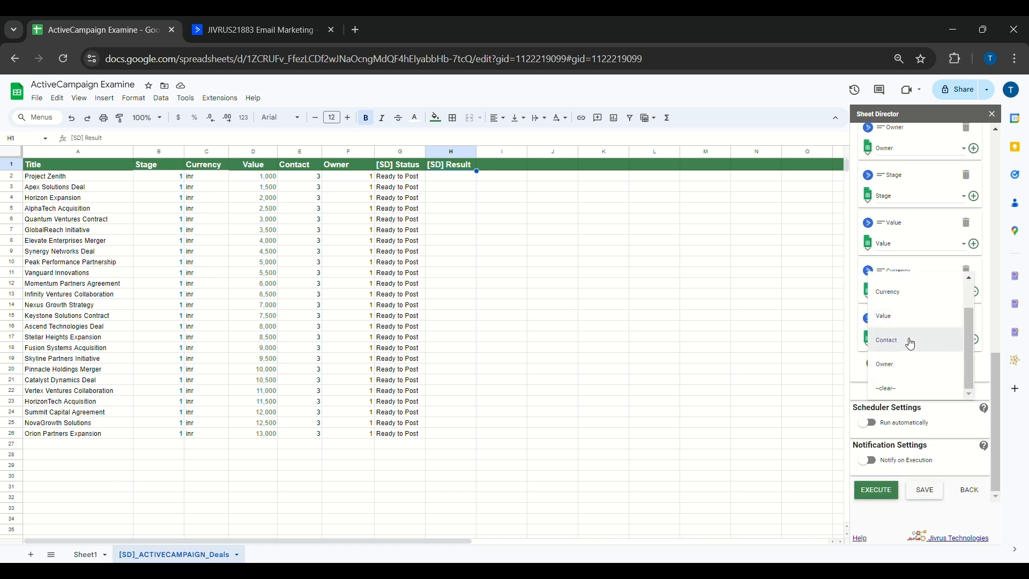
click(910, 343)
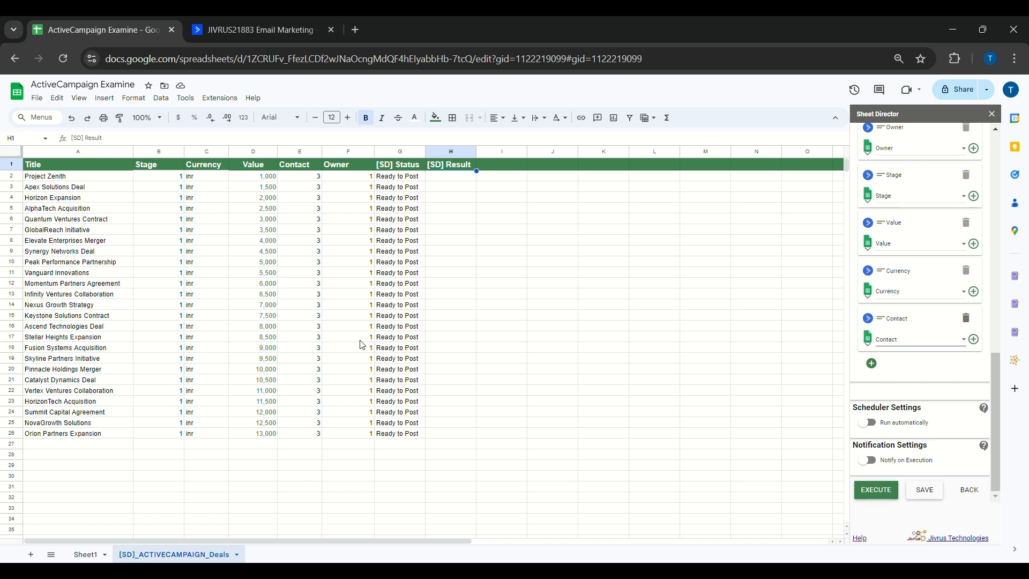
click(876, 497)
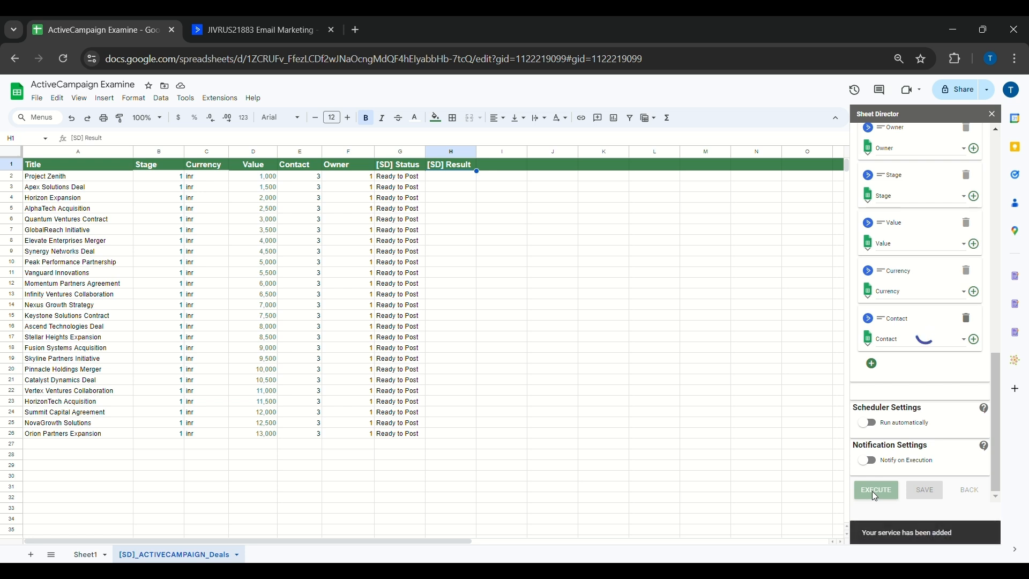
Post the ready deals to ActiveCampaign, then widen the [SD] Status column and dismiss the dropdown chips suggestion
click(399, 177)
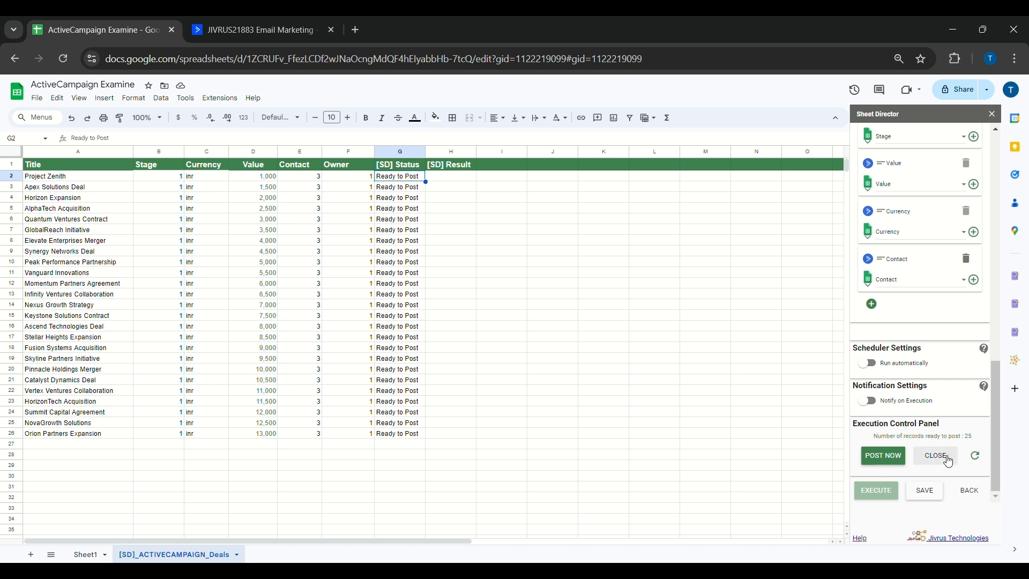
click(889, 462)
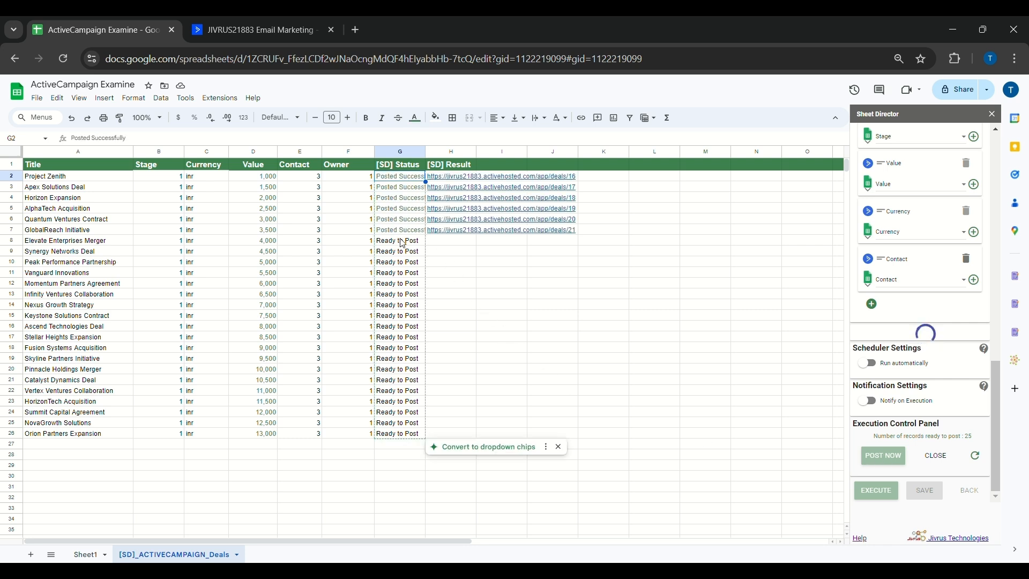
drag(425, 153, 488, 152)
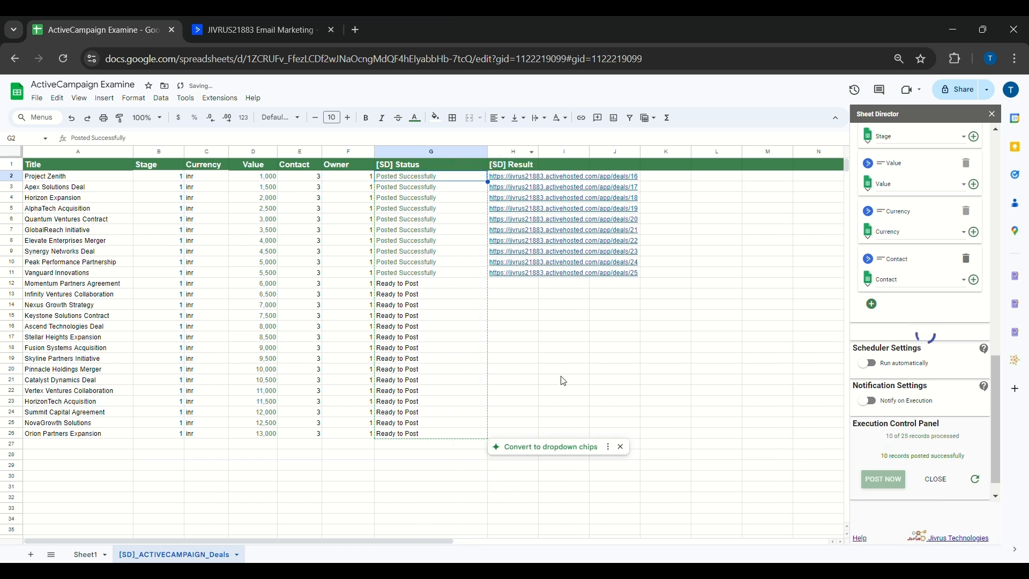
click(621, 447)
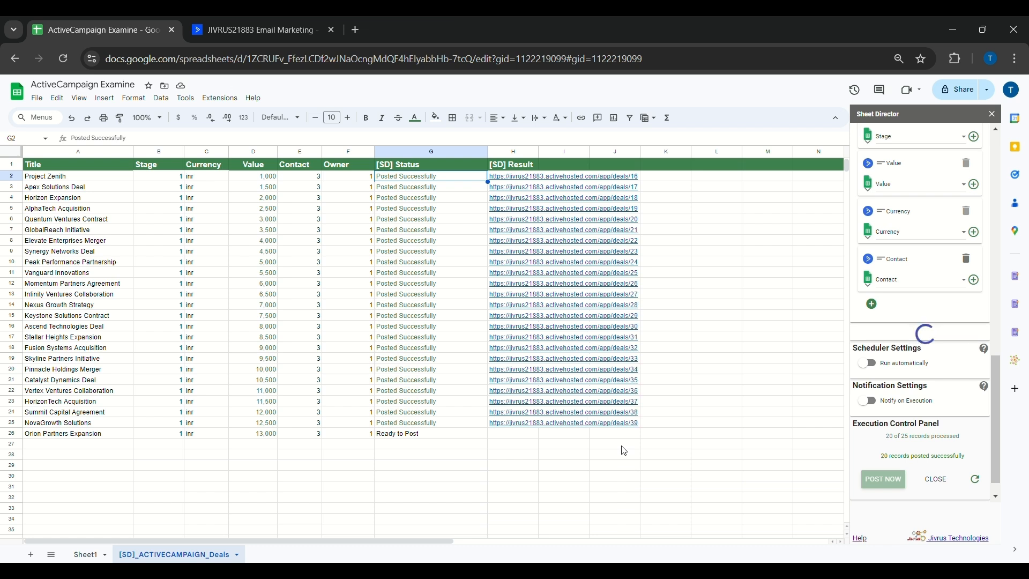
Open the result link of Project Zenith and check the deal's title and value against its row in the sheet
click(515, 180)
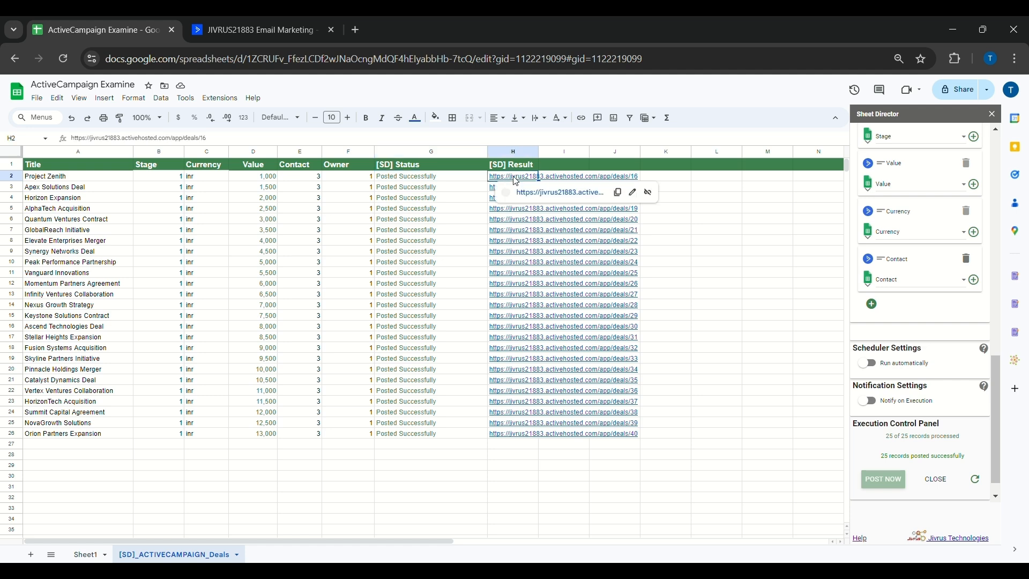
click(541, 193)
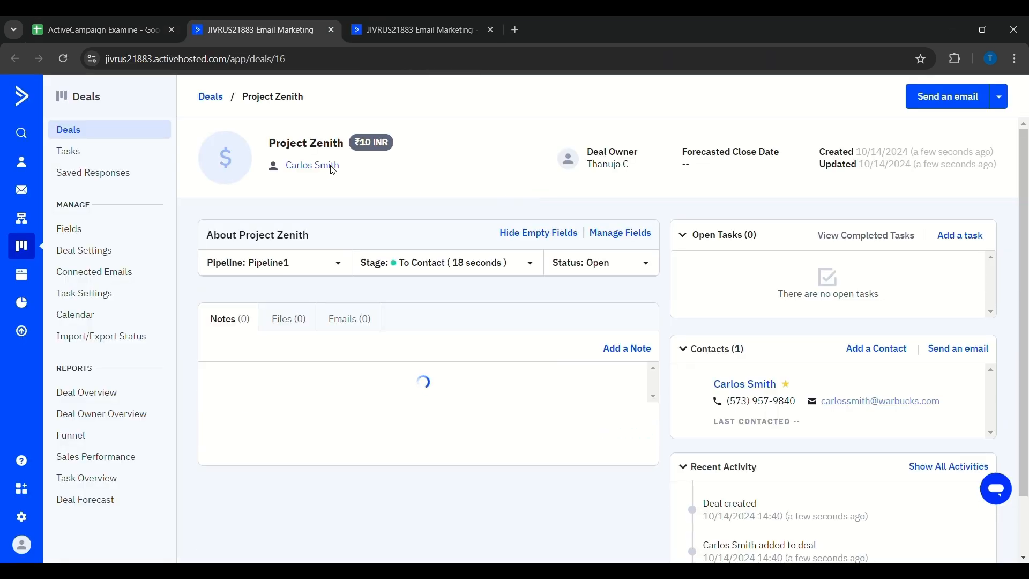
triple_click(300, 143)
key(ctrl+c)
click(142, 23)
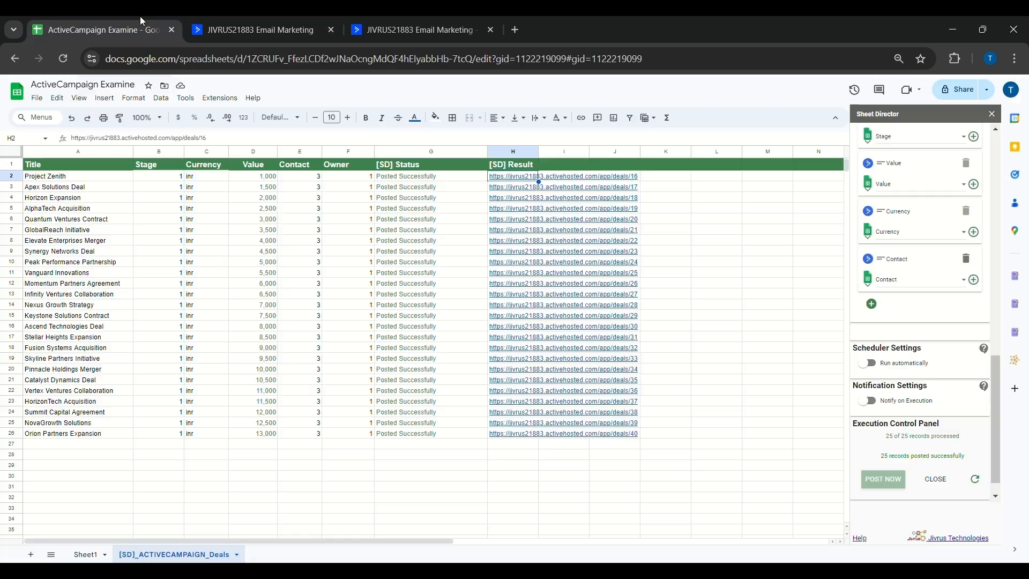
click(653, 212)
key(ctrl+f)
key(ctrl+v)
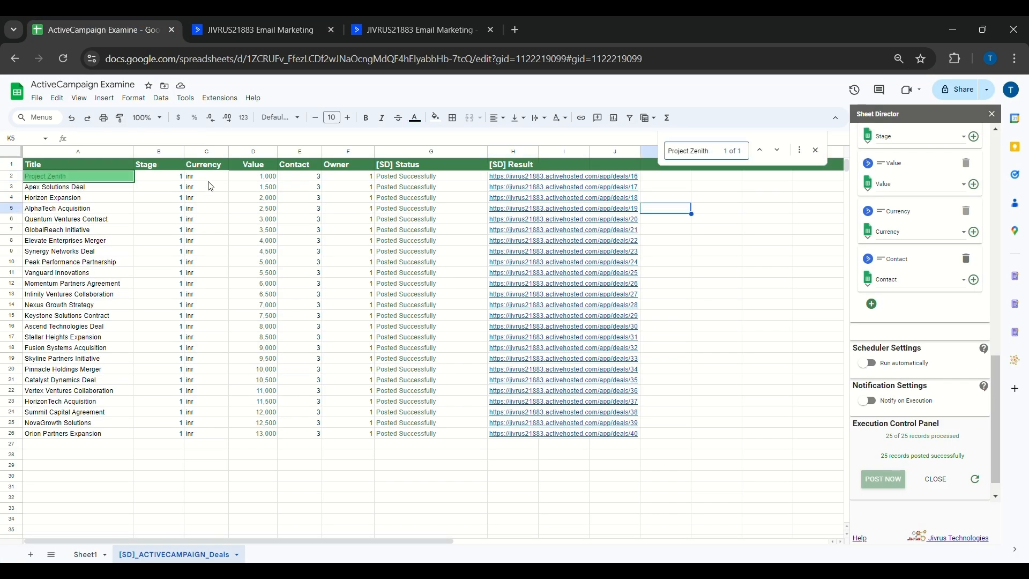
click(375, 27)
click(275, 26)
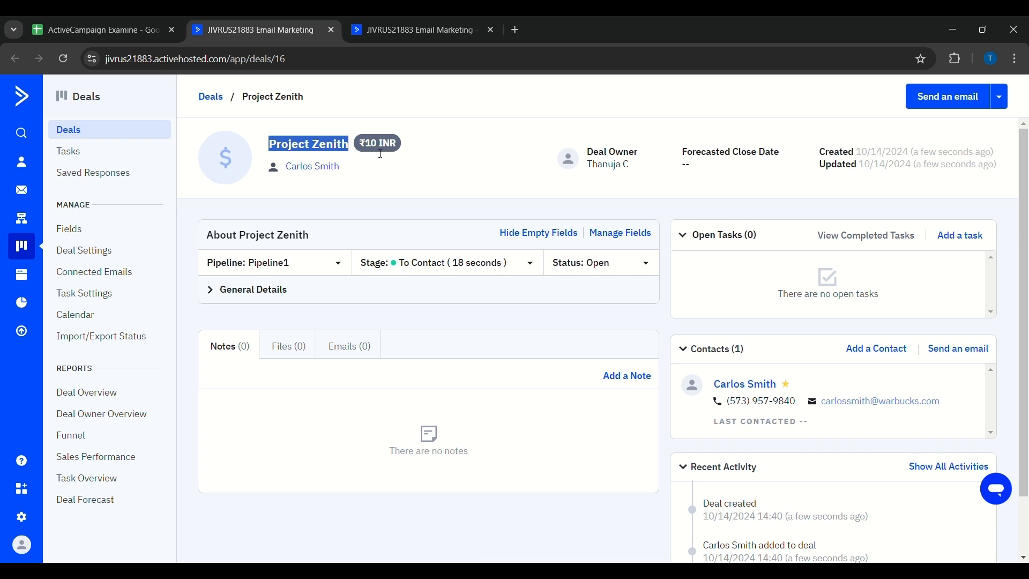
Open the result link of Apex Solutions Deal and compare the deal's title and value with its row in the sheet
click(97, 30)
click(536, 207)
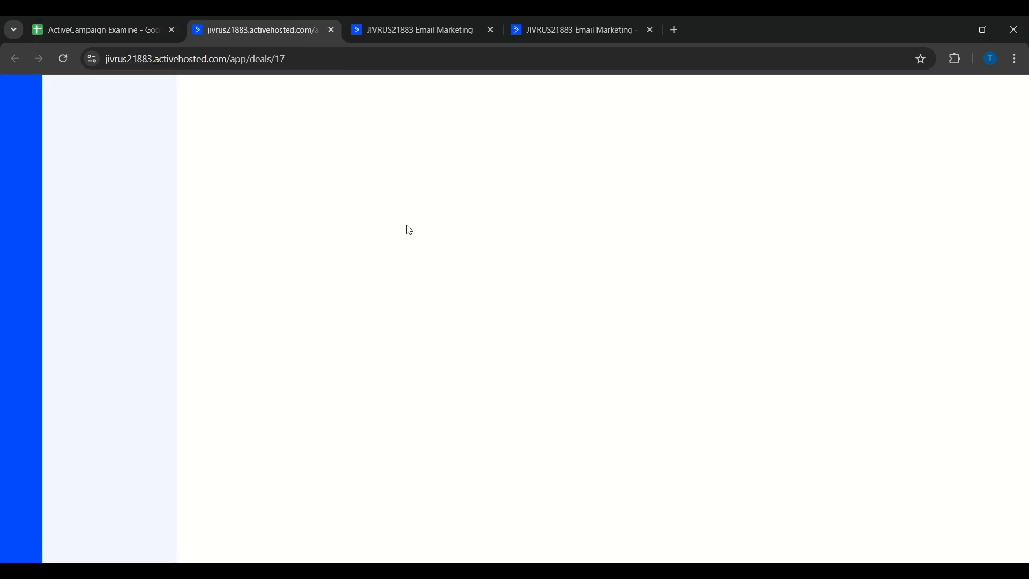
drag(296, 147, 301, 152)
triple_click(300, 151)
key(ctrl+c)
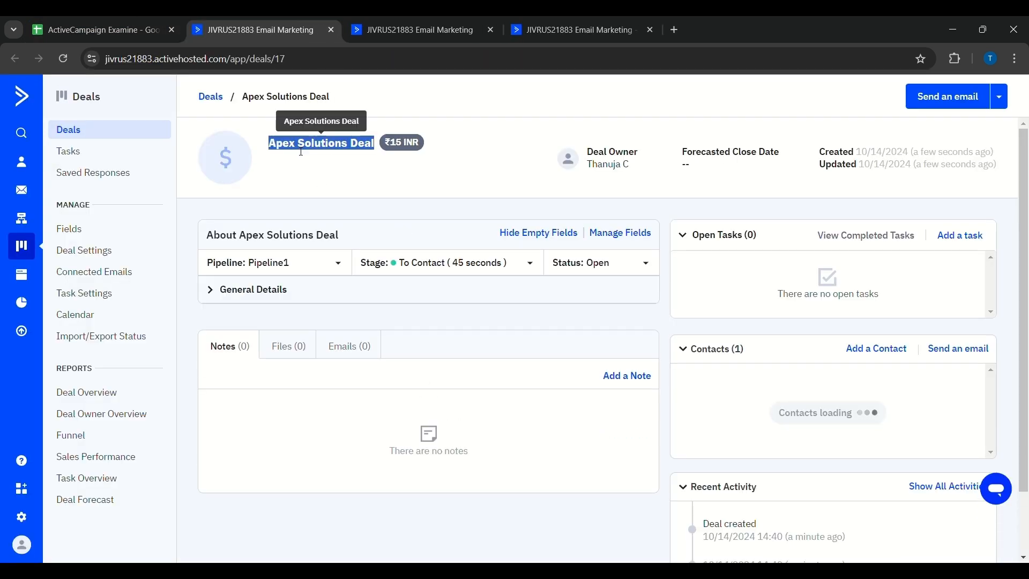
click(108, 30)
key(ctrl+f)
key(ctrl+v)
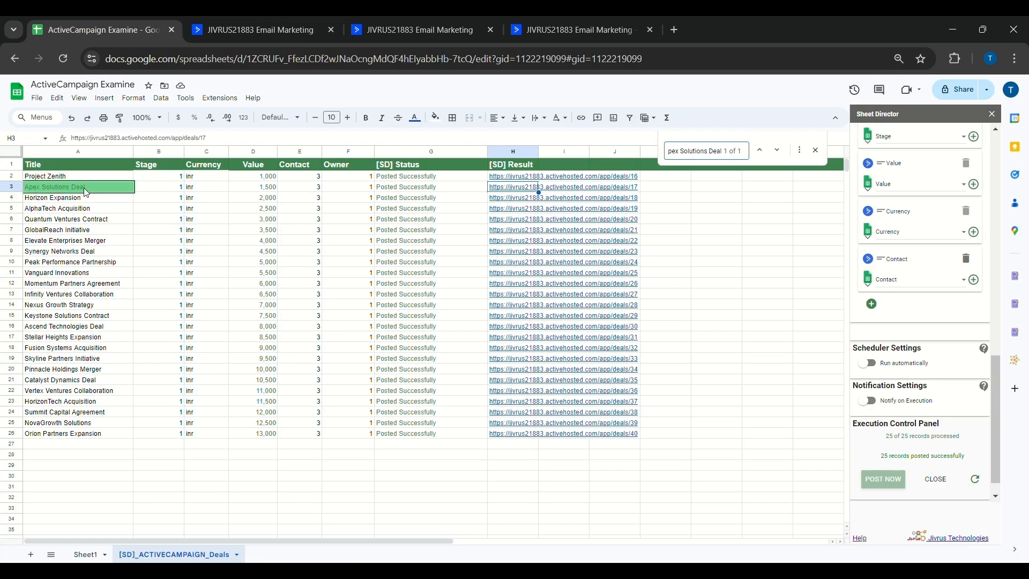
click(263, 30)
click(375, 132)
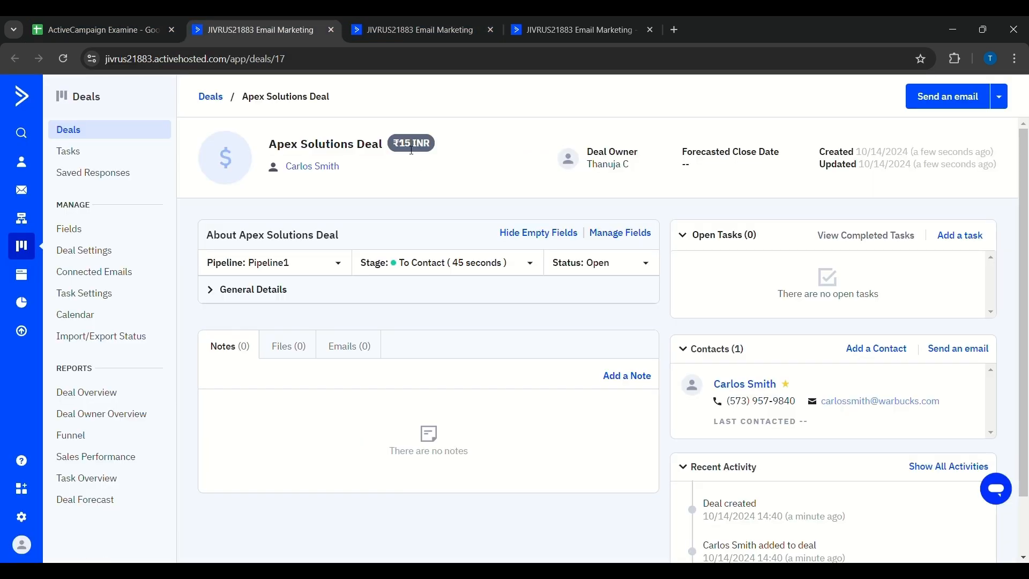
Show the ActiveCampaign deals pipeline and search it for the sheet's last deal, Orion Partners Expansion
click(22, 245)
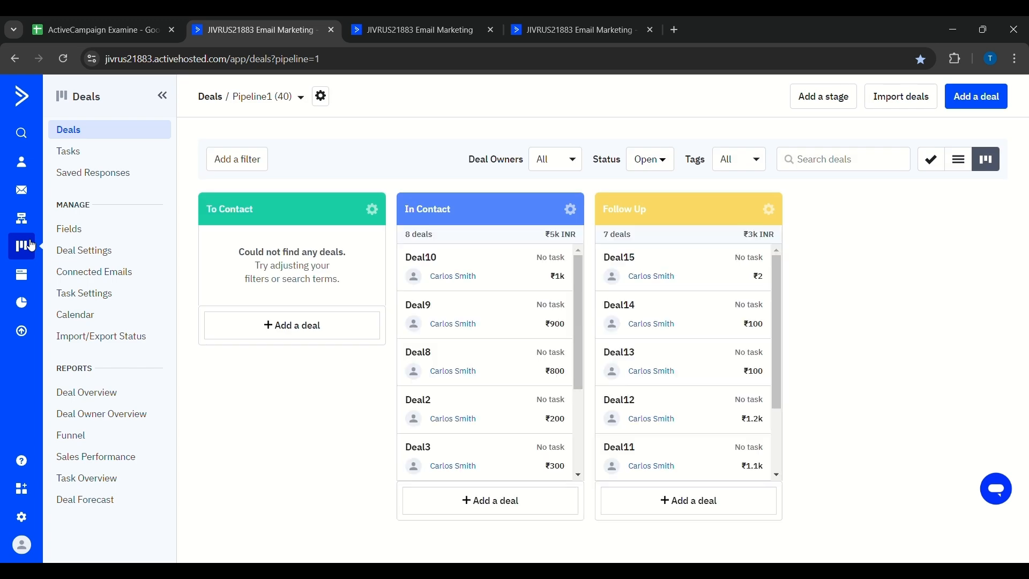
click(107, 29)
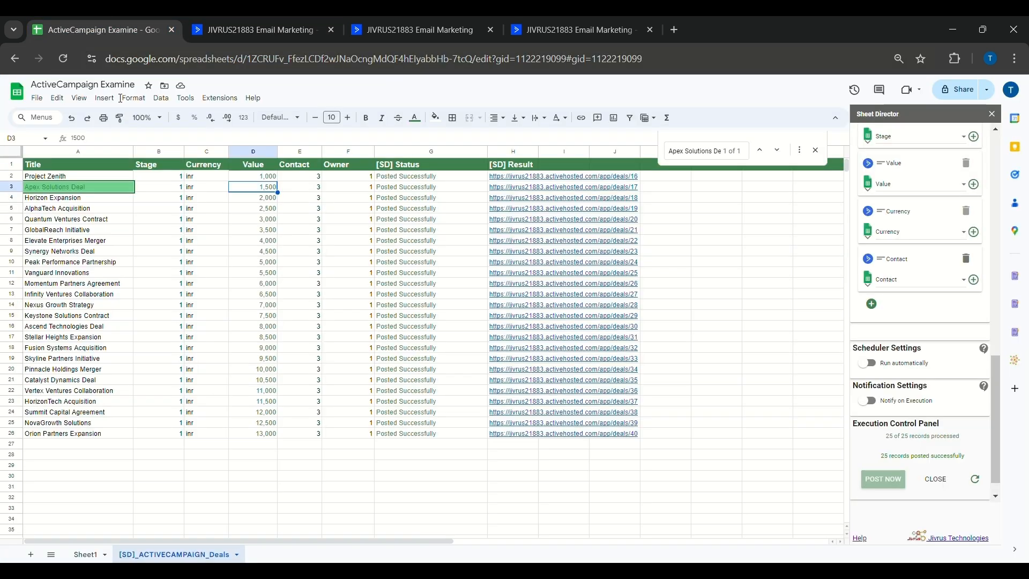
click(86, 433)
key(ctrl+c)
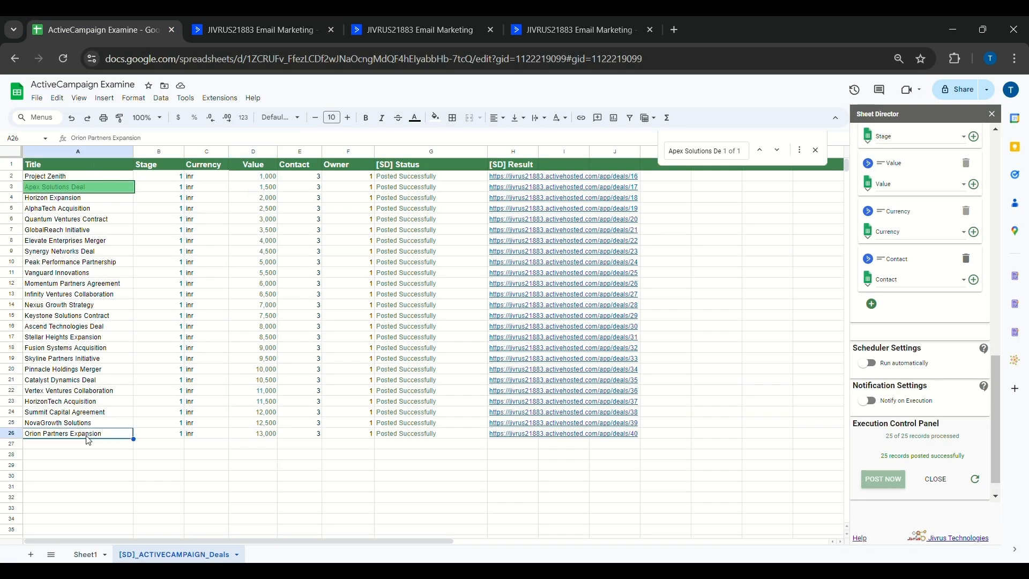
key(ctrl+Tab)
key(ctrl+f)
key(ctrl+v)
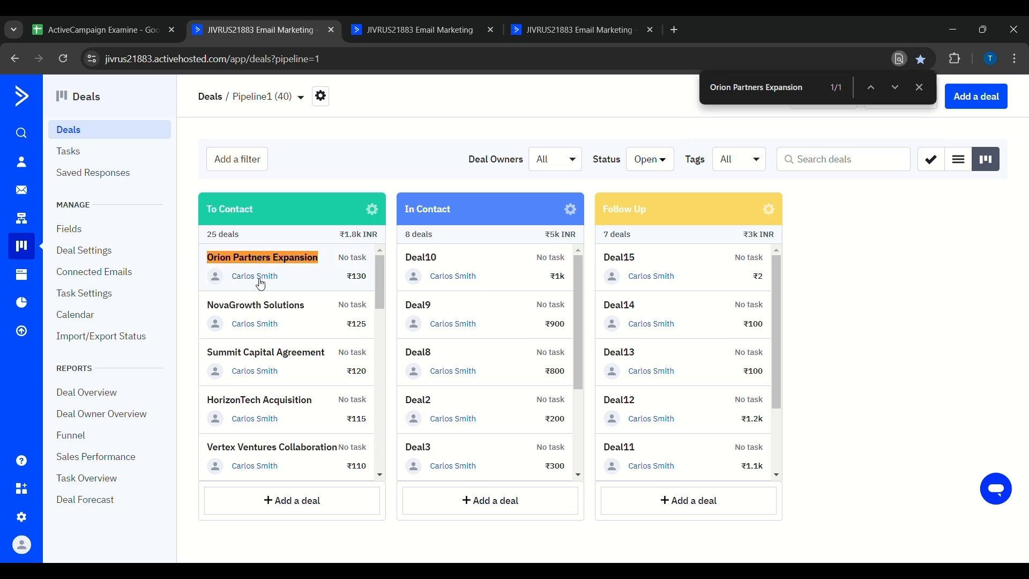
Copy the title NovaGrowth Solutions from the sheet and search the deals pipeline for it
key(ctrl+shift+Tab)
key(Up)
key(ctrl+c)
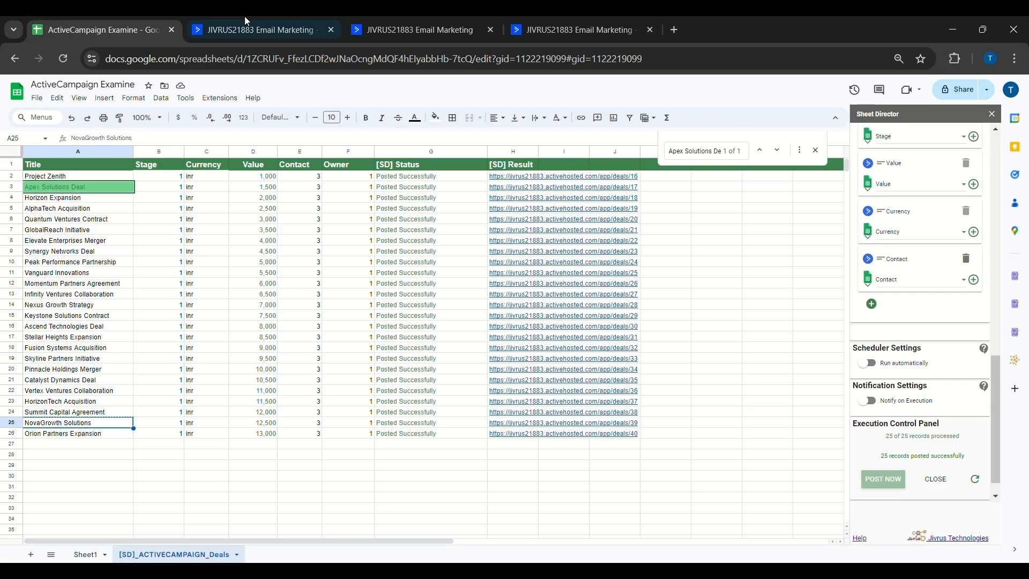
key(ctrl+Tab)
key(ctrl+f)
key(ctrl+v)
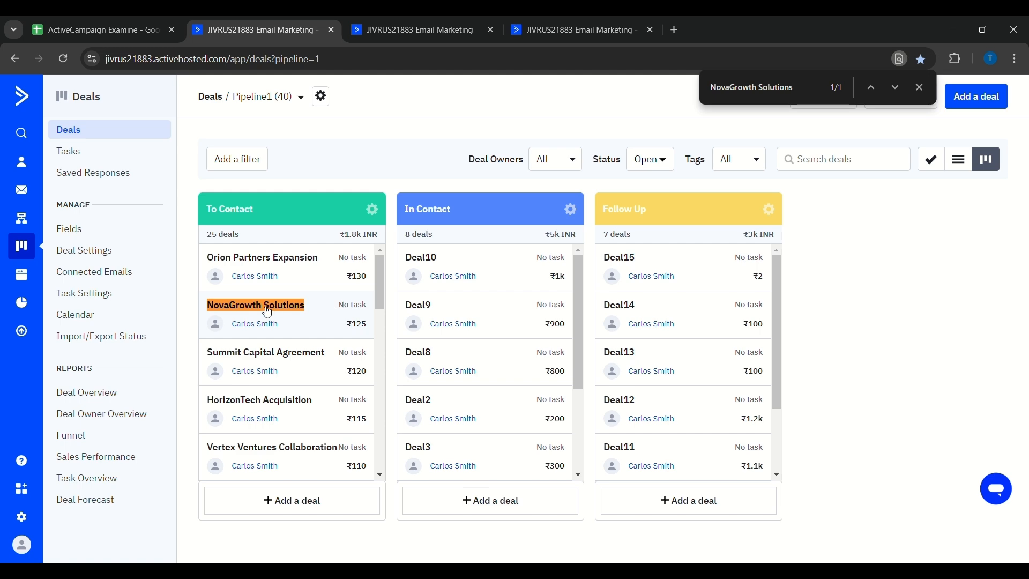
Search the deals pipeline for Summit Capital Agreement from the sheet and look through the other deals in the To Contact stage
key(ctrl+shift+Tab)
click(87, 412)
key(ctrl+c)
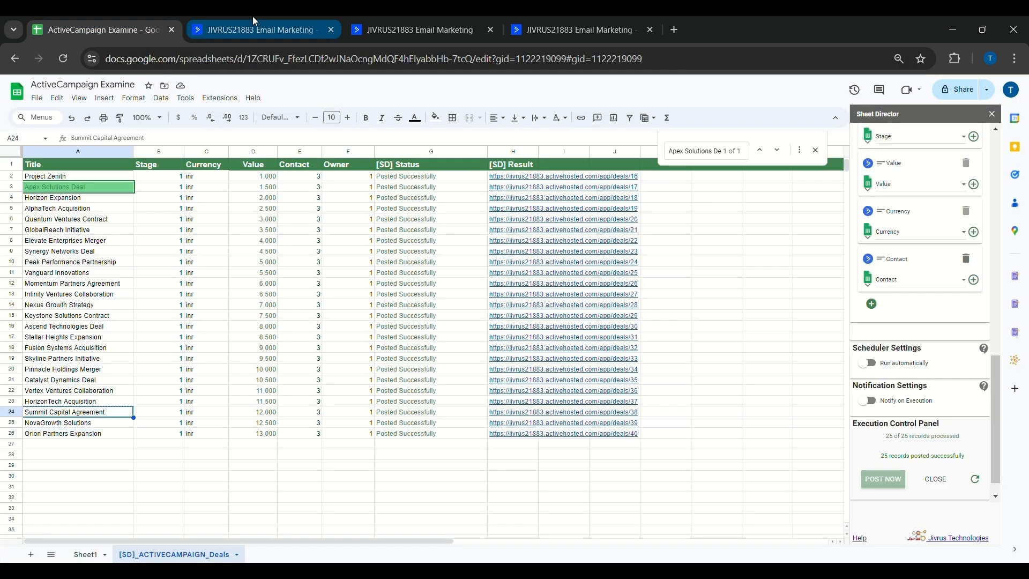
key(ctrl+Tab)
key(ctrl+f)
key(ctrl+v)
key(ctrl+shift+Tab)
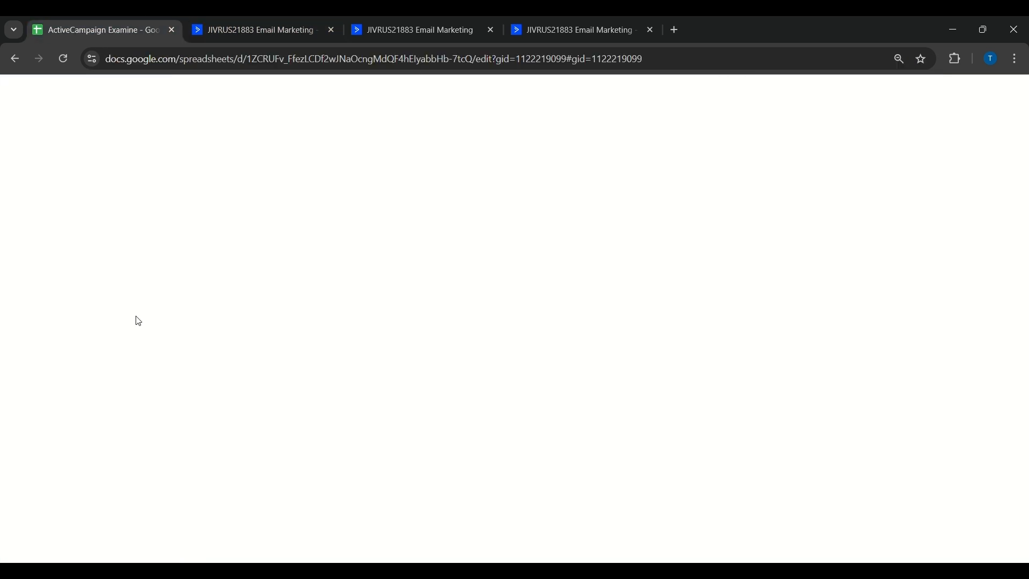
key(ctrl+Tab)
scroll(303, 400, down, 8)
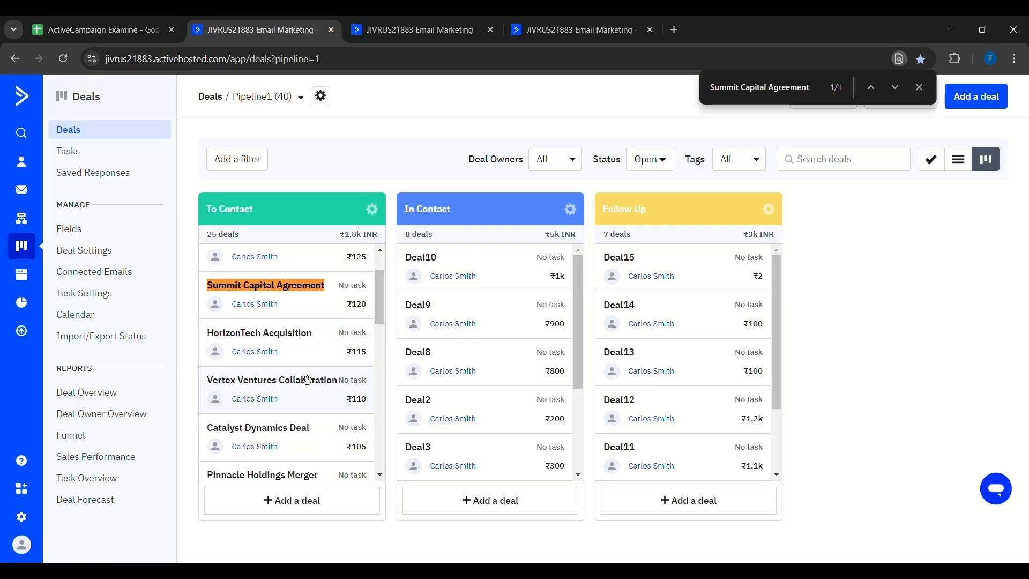
scroll(309, 431, down, 5)
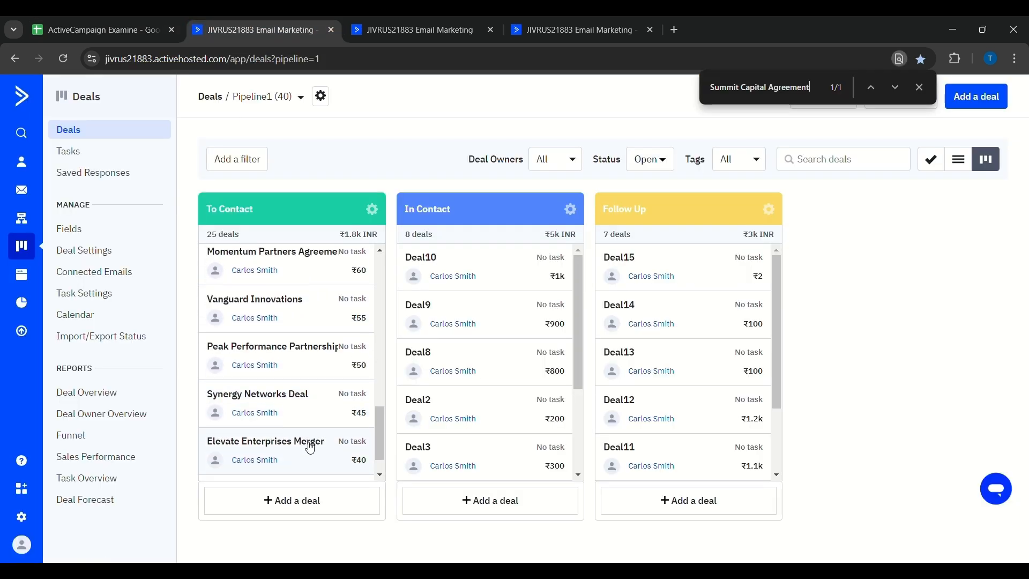
Search the deals pipeline for GlobalReach Initiative from the sheet and return to the spreadsheet
click(105, 35)
click(54, 230)
click(263, 30)
key(ctrl+v)
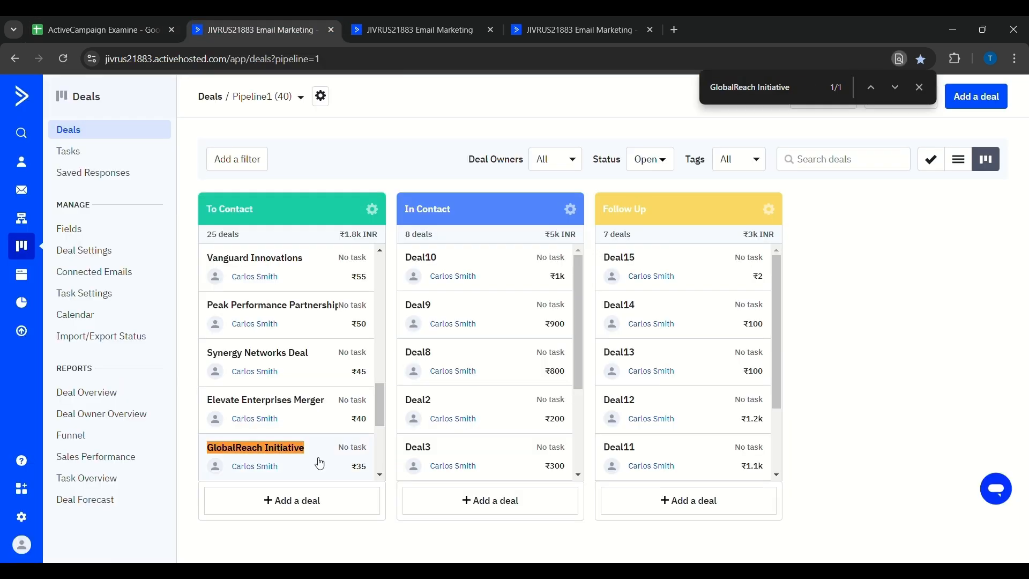
click(131, 31)
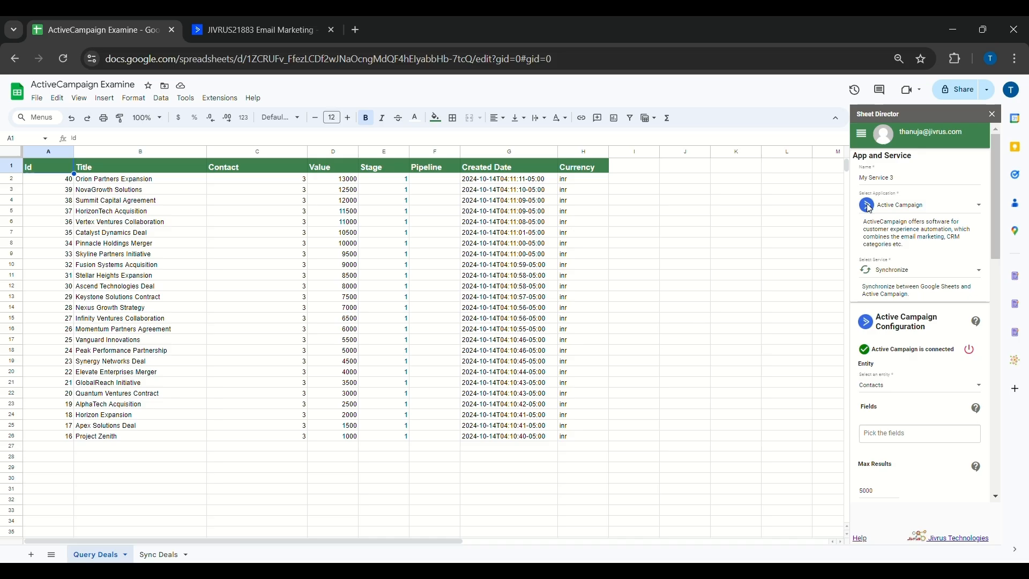
Name the new service "Sync Deals", set its service type to Synchronize and select Deals as the entity
click(888, 184)
key(ctrl+a)
text(Sync Deals)
click(922, 270)
click(910, 278)
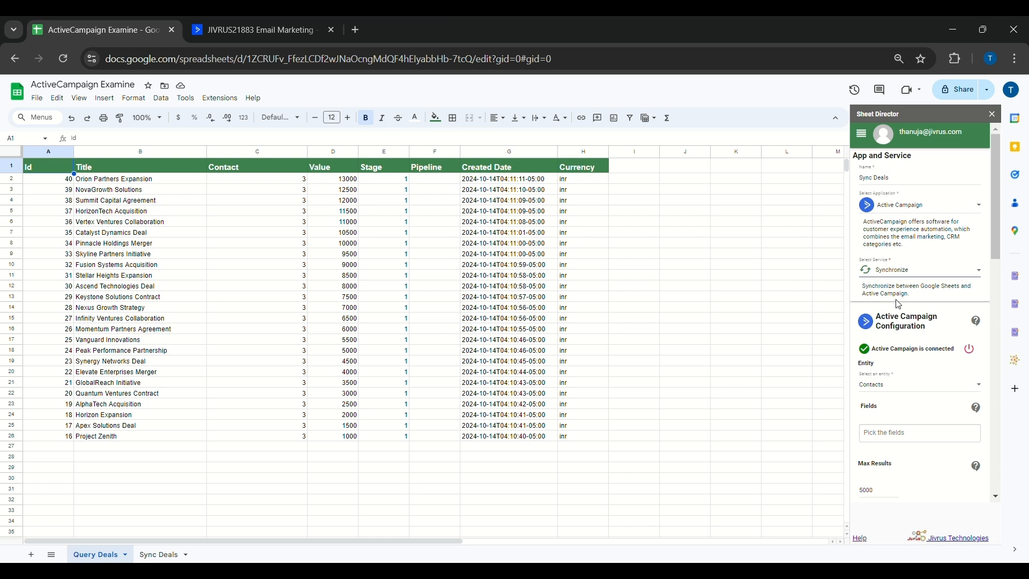
click(922, 386)
click(889, 407)
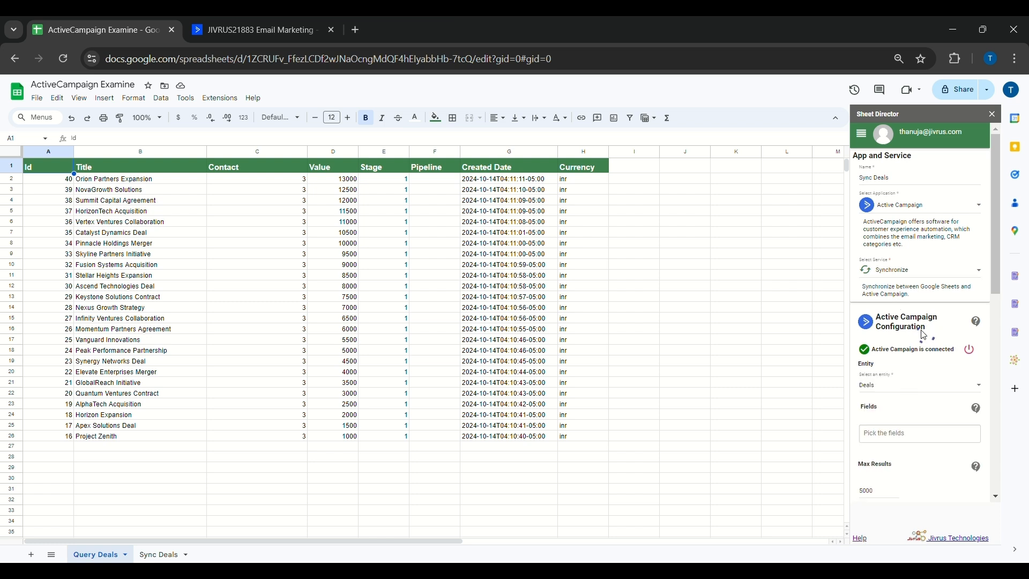
Pick the fields Account, Contact, Currency, Owner, Pipeline, Id, Stage, Value and Title for synchronization
scroll(924, 337, down, 1)
click(924, 366)
click(892, 387)
click(892, 389)
click(894, 402)
click(896, 416)
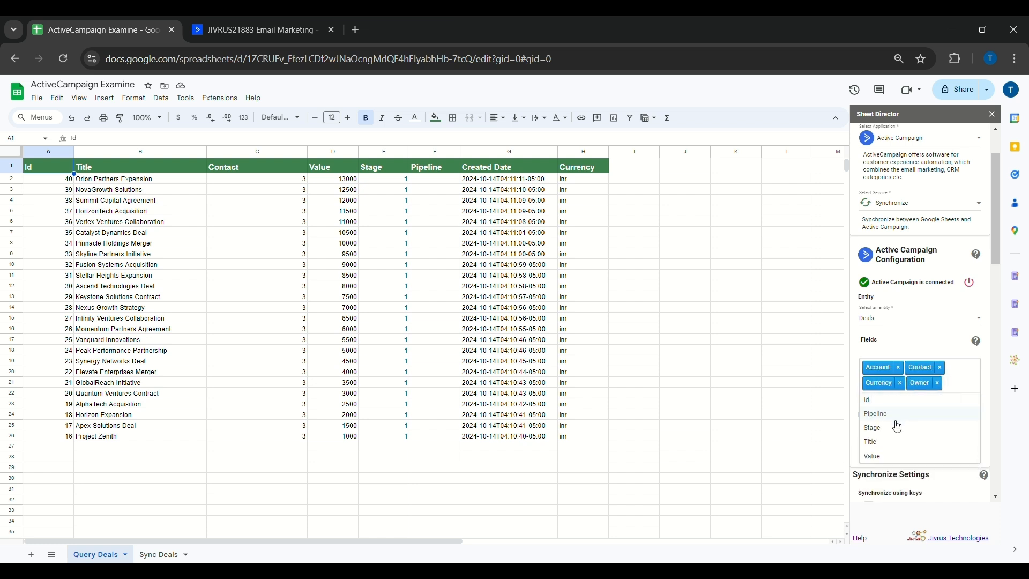
click(896, 421)
click(895, 417)
click(896, 416)
click(896, 430)
click(896, 432)
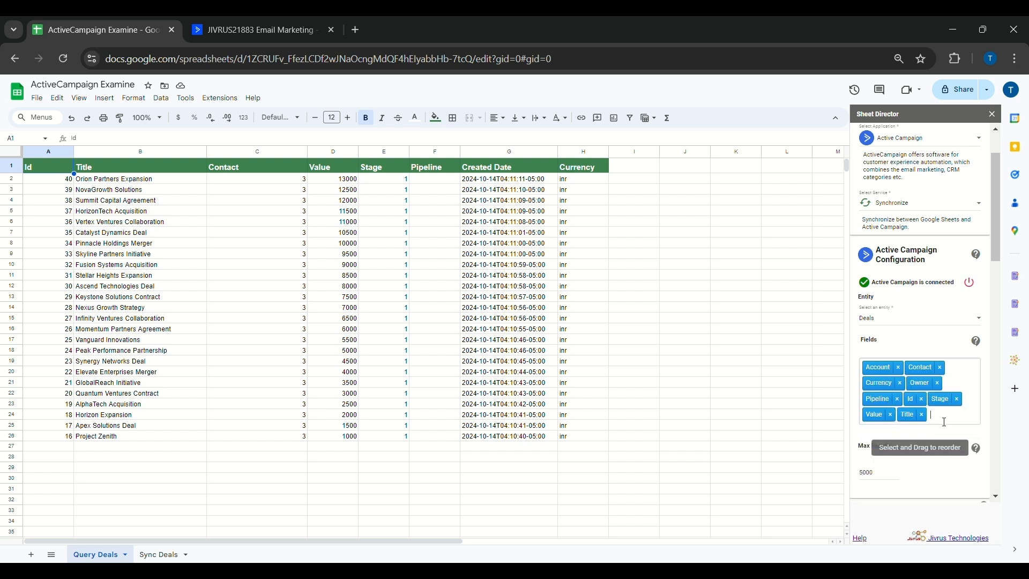
Limit the deals synchronization to a maximum of 25 results
scroll(941, 456, down, 2)
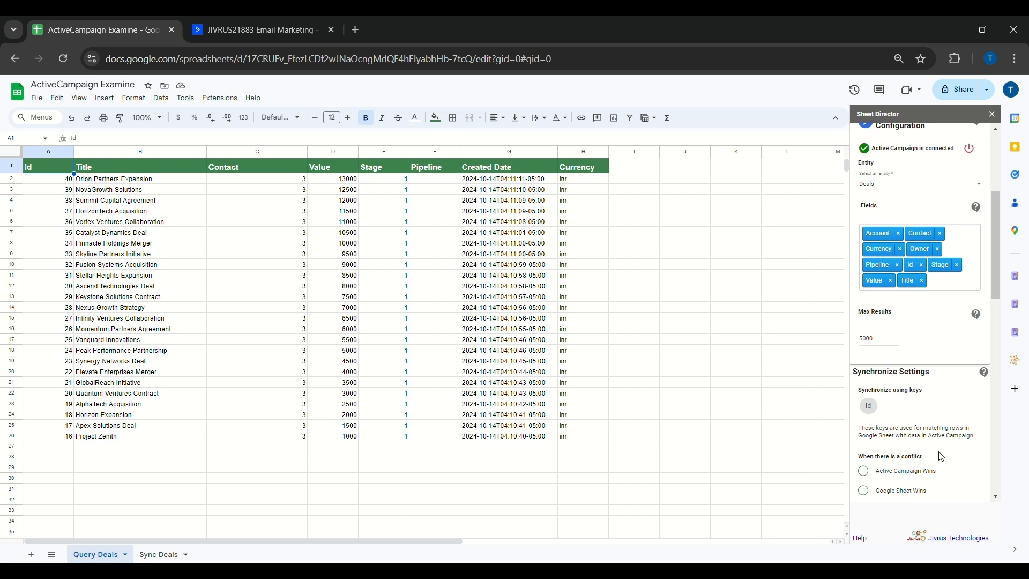
double_click(874, 347)
key(BackSpace)
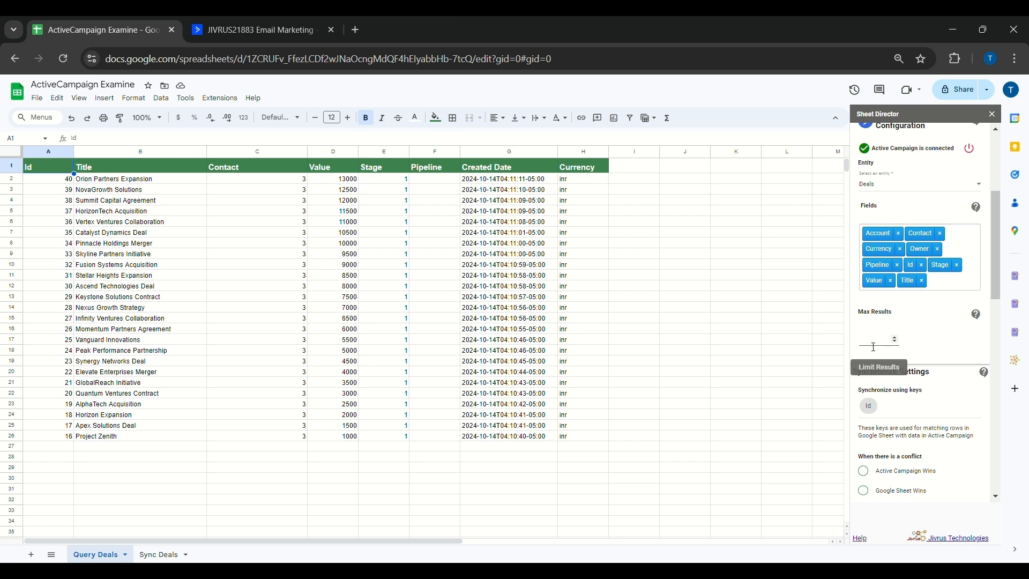
click(924, 347)
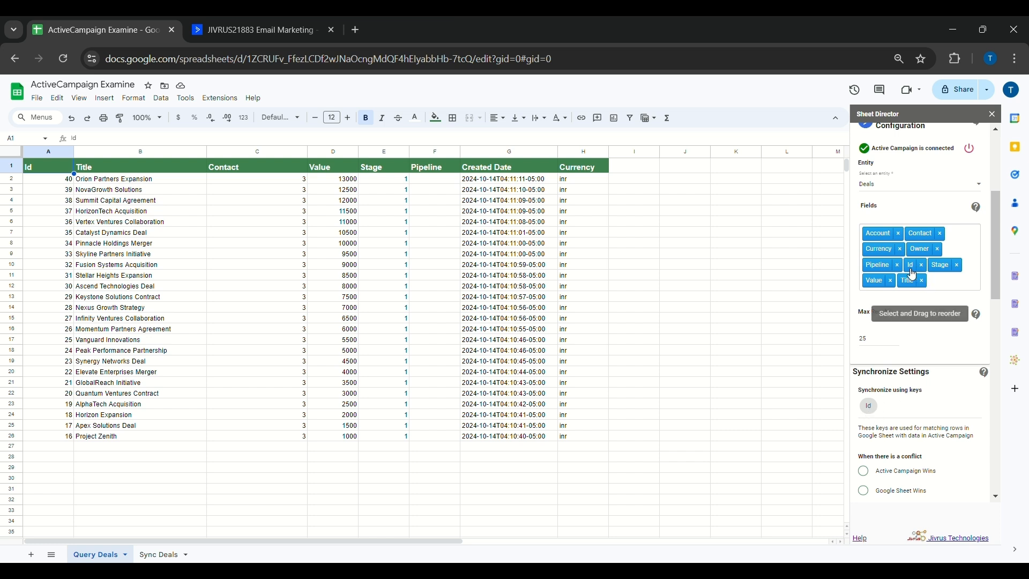
Try Active Campaign Wins as the conflict rule and read its description
scroll(935, 420, down, 3)
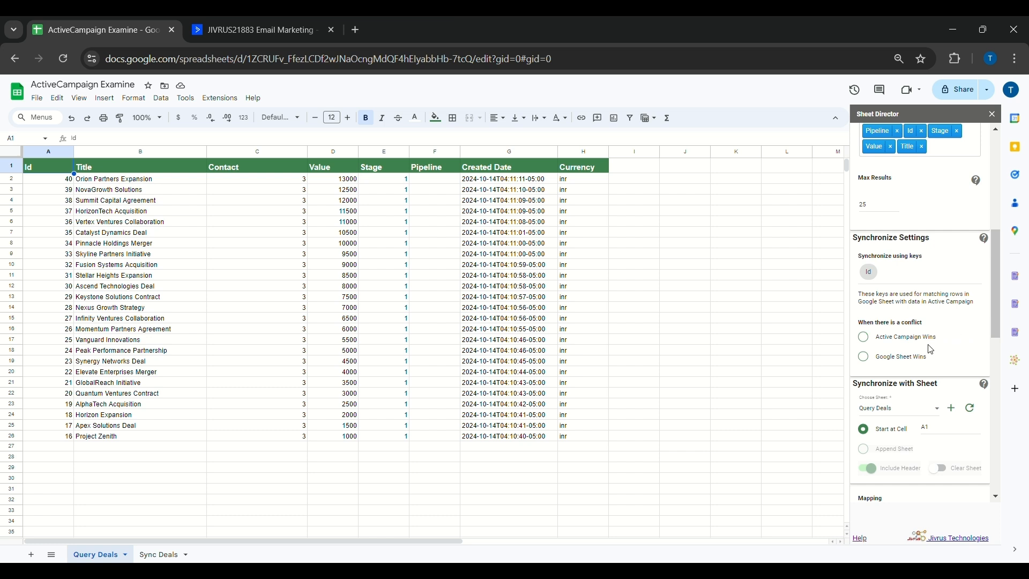
click(898, 338)
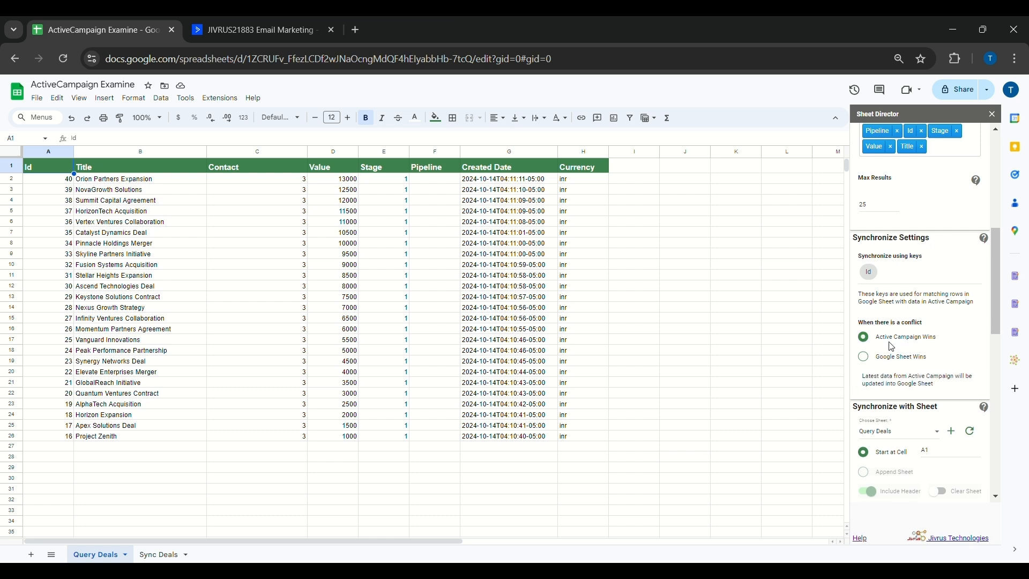
click(895, 358)
click(895, 339)
drag(862, 379, 934, 396)
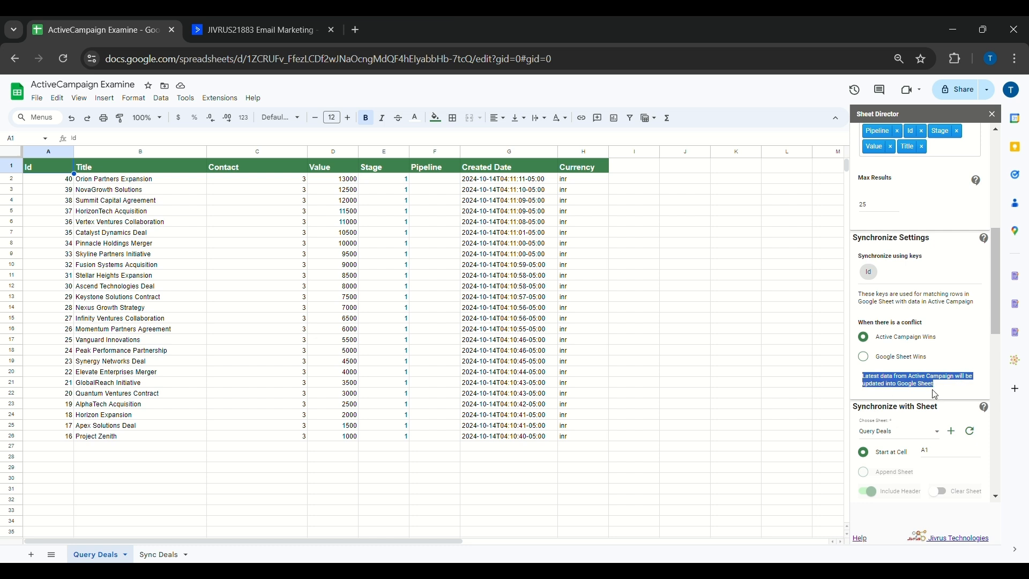
click(936, 393)
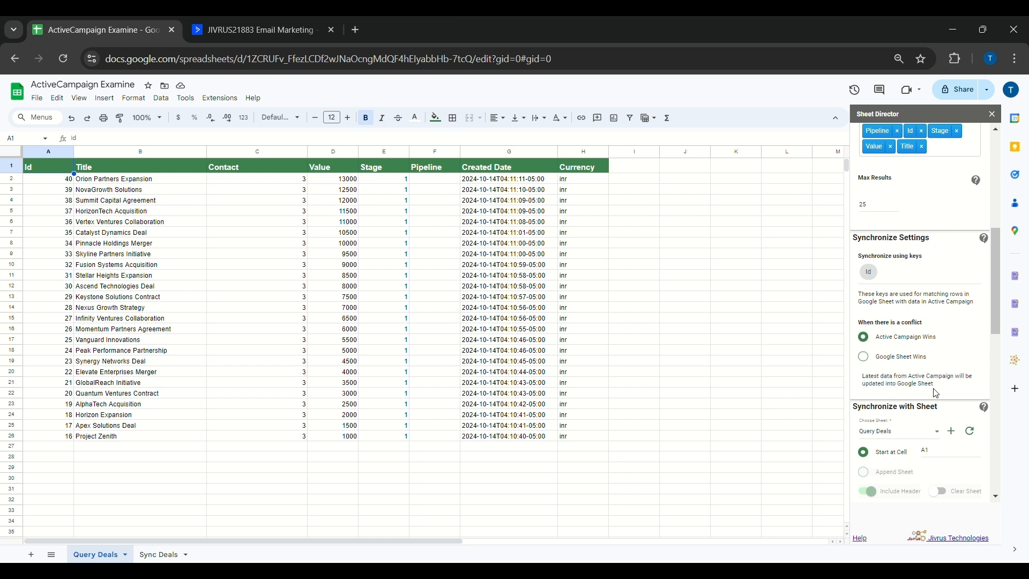
Set the conflict rule to Google Sheet Wins and read its description
click(863, 357)
drag(865, 381, 966, 381)
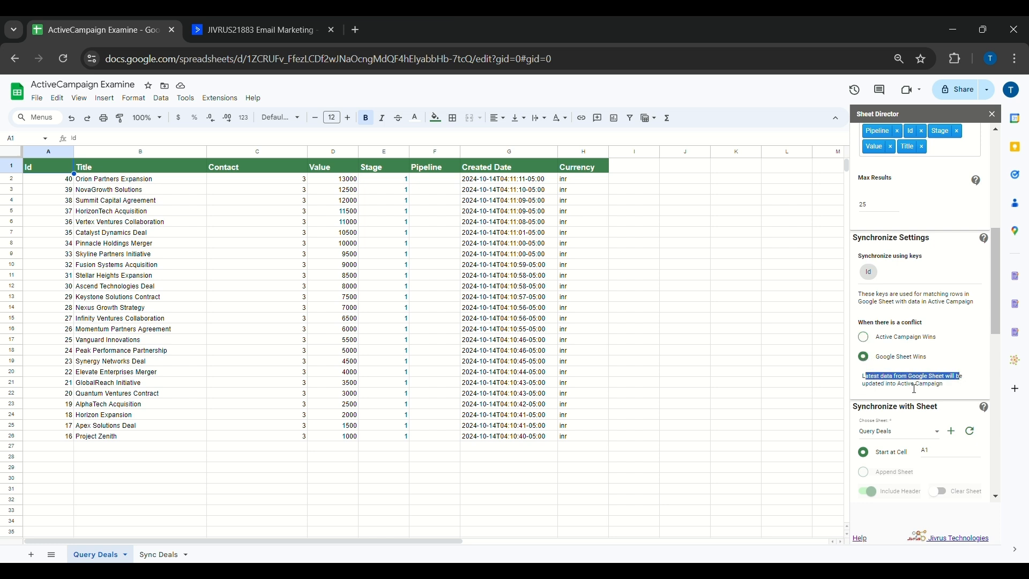
drag(864, 386, 950, 387)
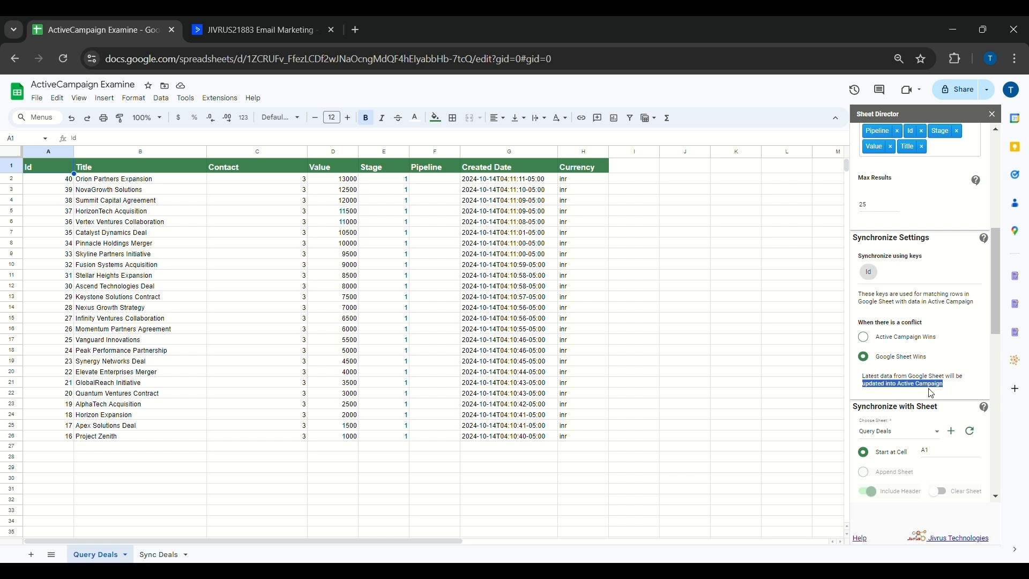
click(931, 393)
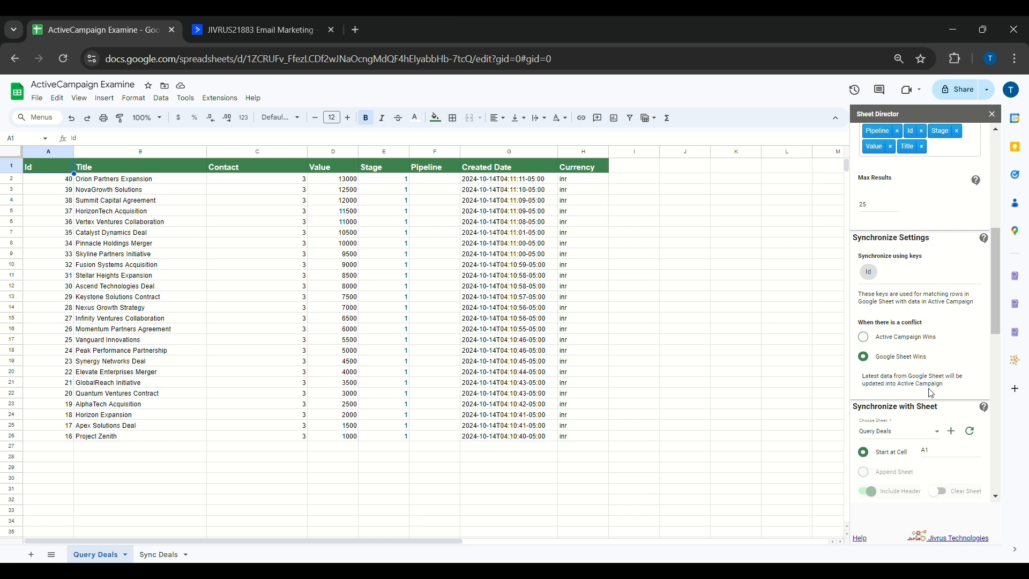
key(F10)
click(869, 359)
Refresh the list of sheets and choose Sync Deals as the sheet to synchronize with
scroll(911, 368, down, 3)
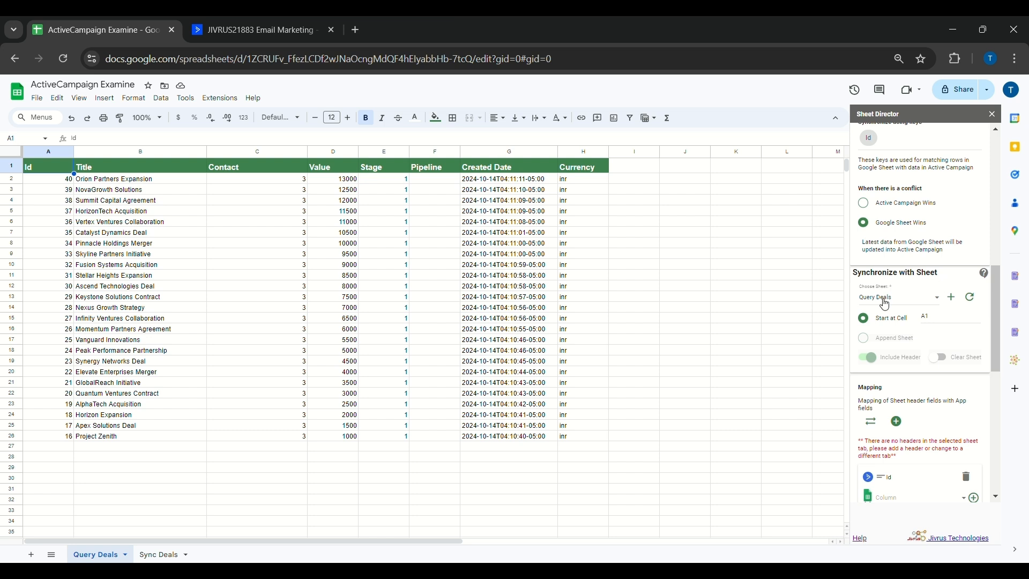
click(972, 298)
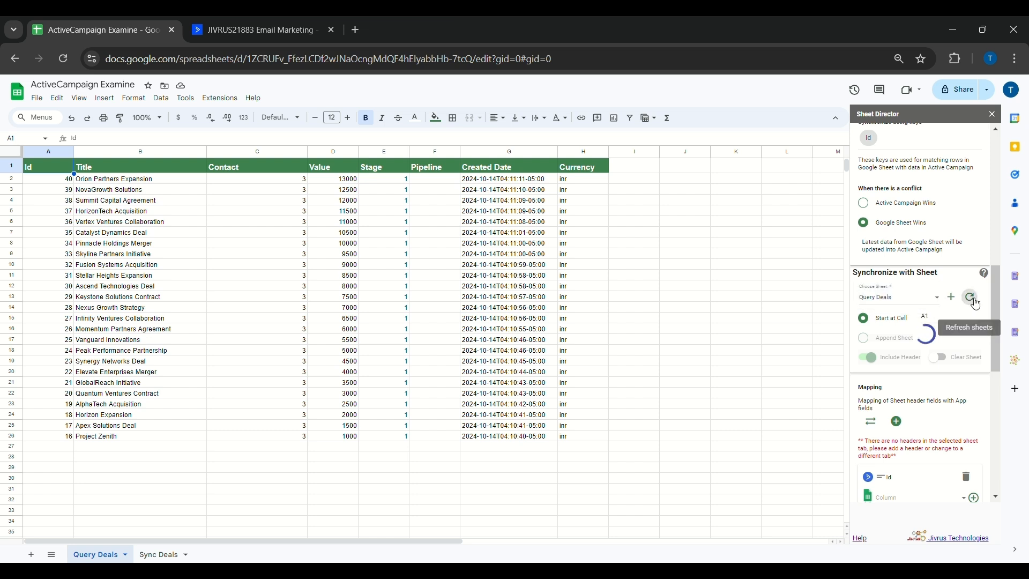
click(912, 301)
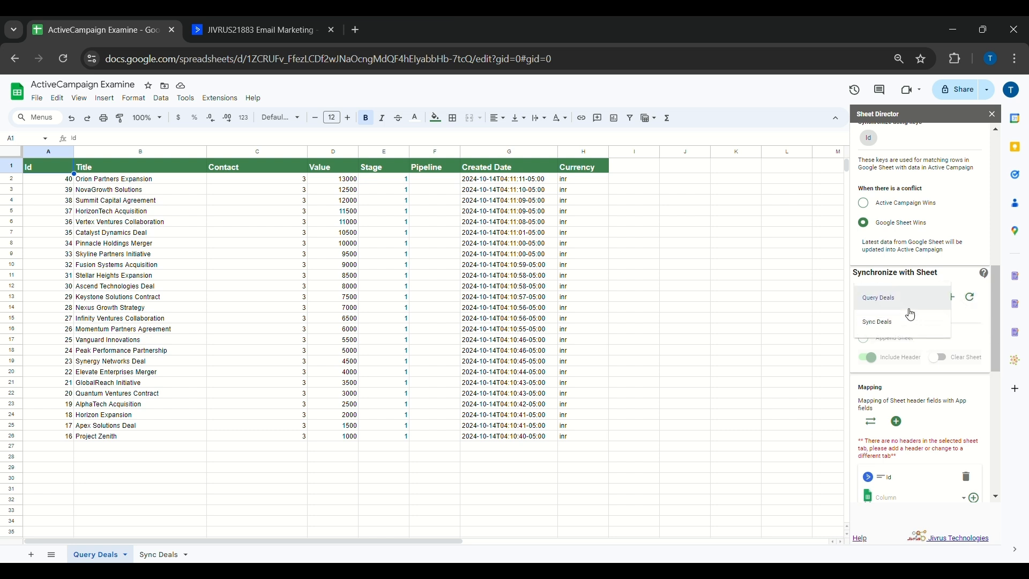
click(923, 325)
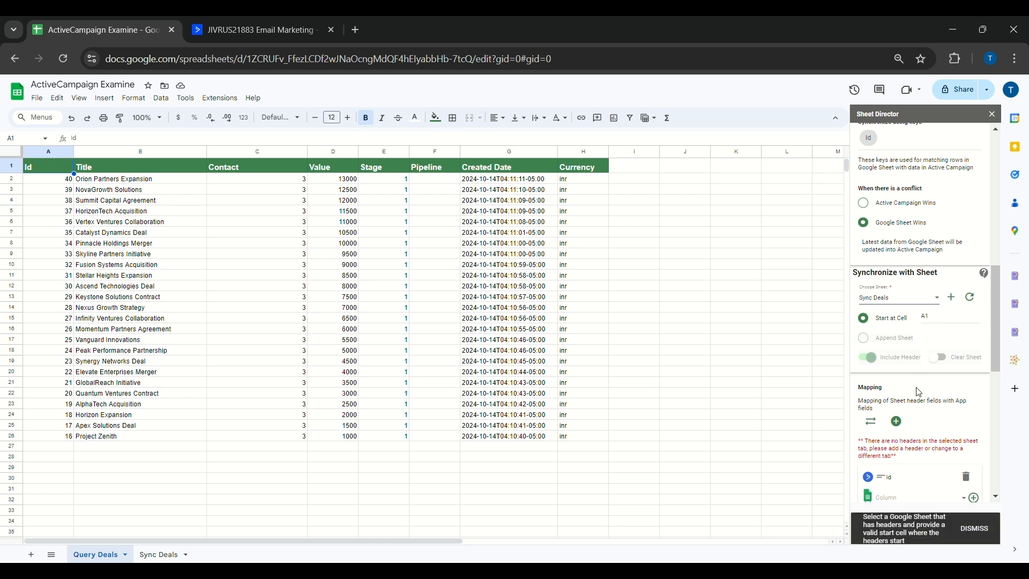
Execute the service, open the Sync Deals sheet and fetch the deal records from Active Campaign into it
scroll(918, 392, down, 10)
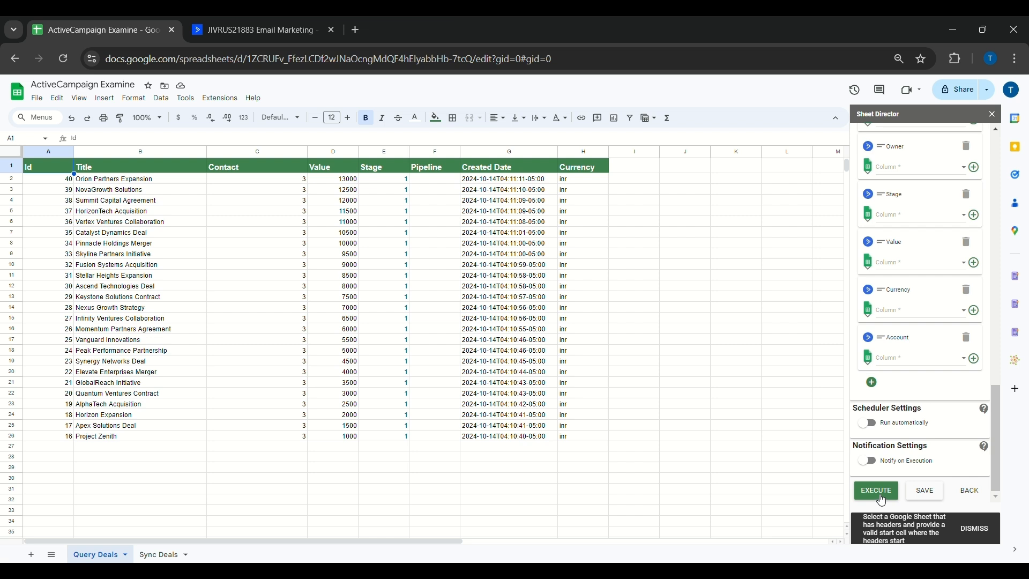
click(880, 491)
click(171, 555)
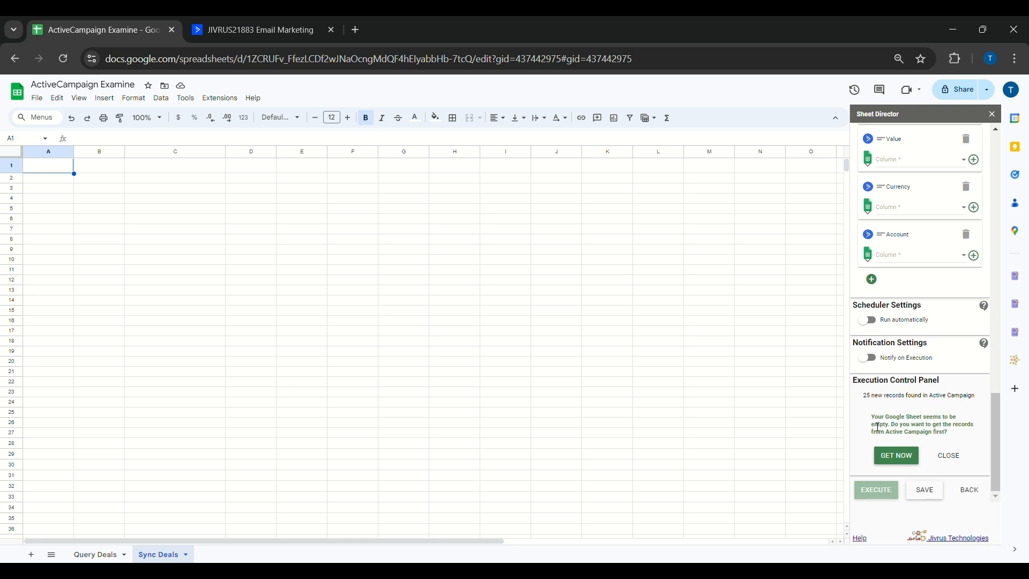
drag(877, 422, 979, 434)
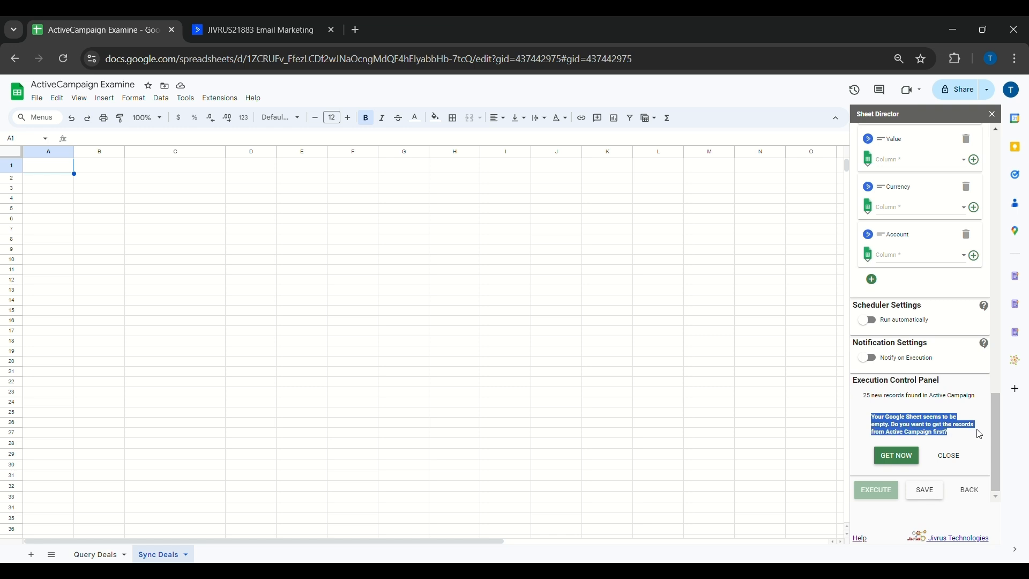
click(951, 439)
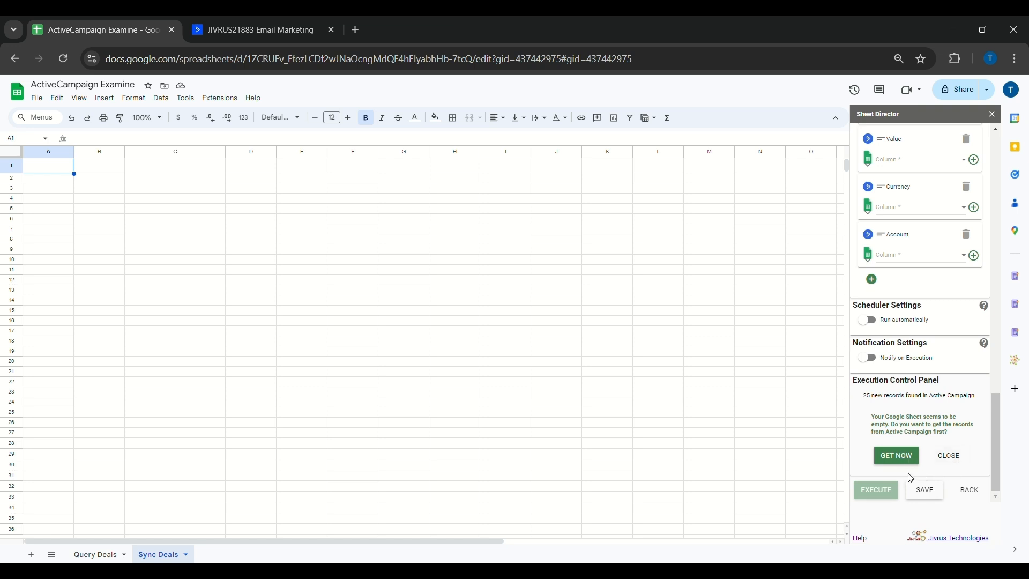
click(898, 459)
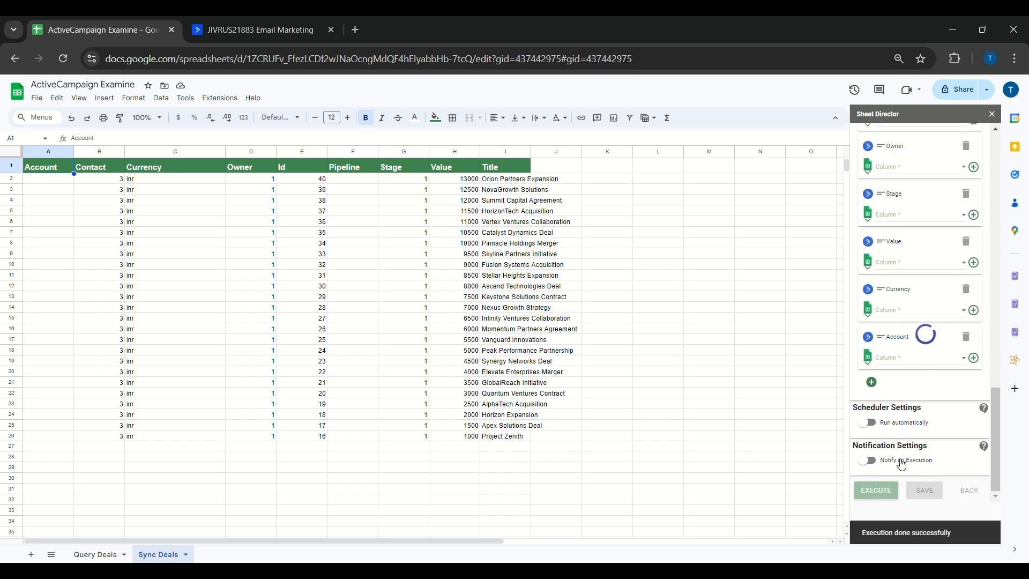
Accept intelligent mapping for the matching fields and map the Account field to the Account column
scroll(901, 401, up, 4)
scroll(902, 401, up, 3)
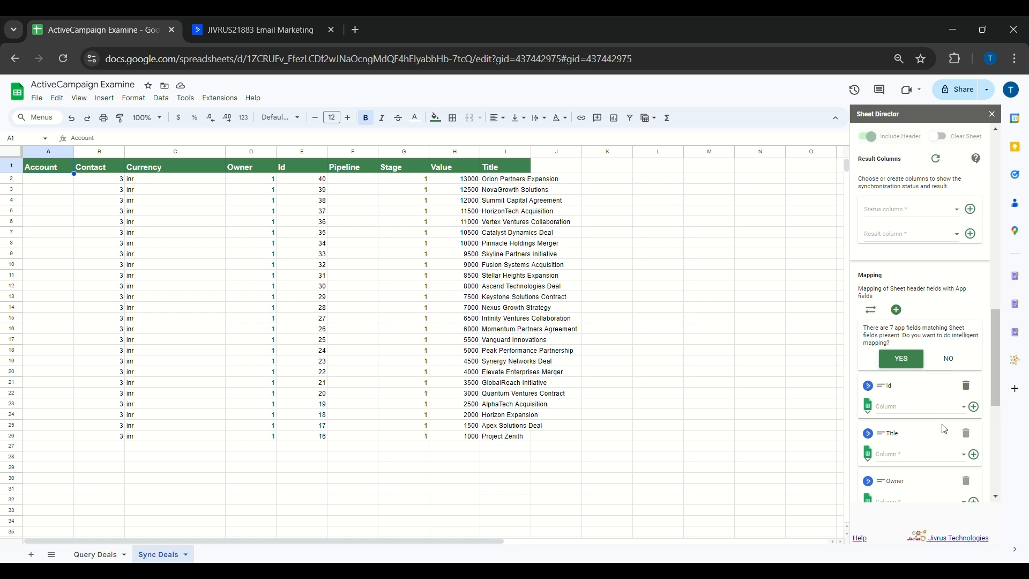
click(905, 365)
scroll(940, 376, down, 1)
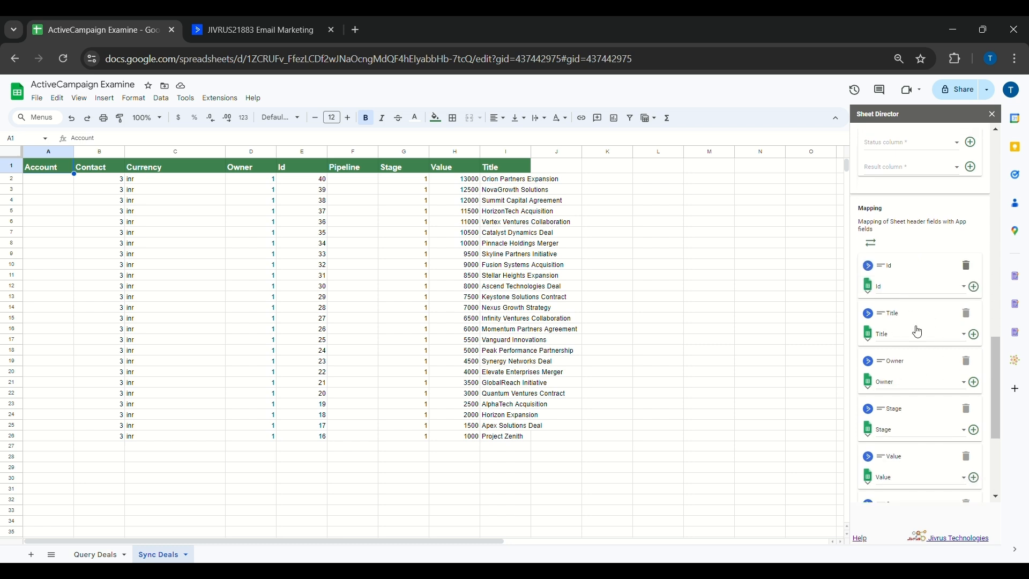
scroll(918, 482, down, 2)
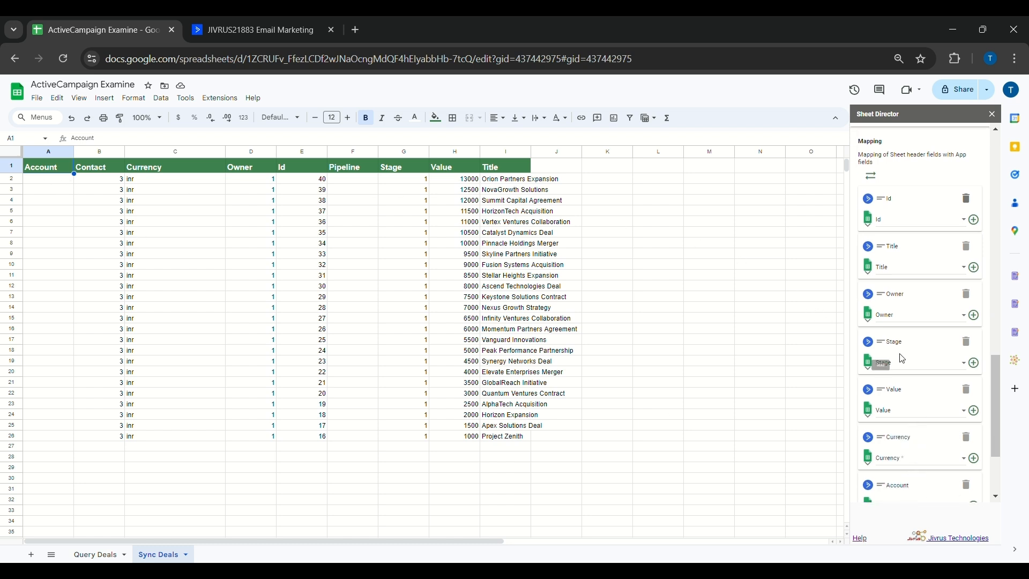
scroll(892, 352, down, 3)
click(914, 377)
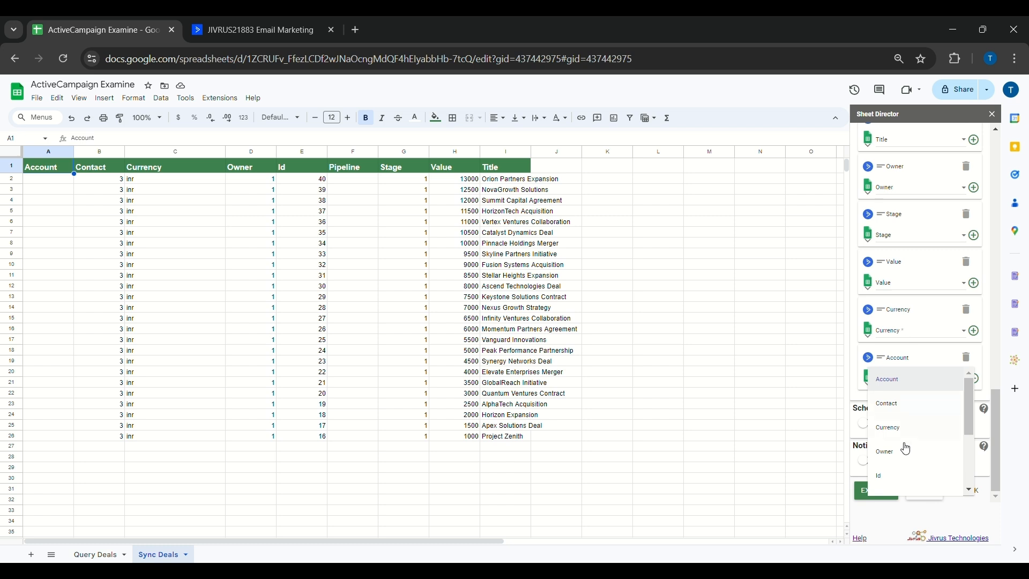
click(899, 387)
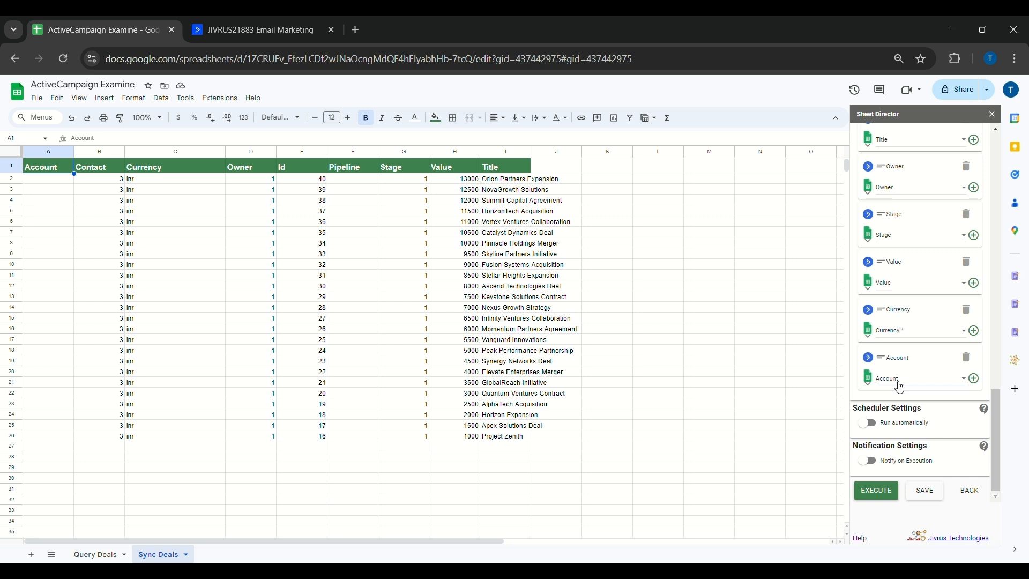
Create new status and result columns for the synchronization and widen the Title column in the sheet
scroll(900, 387, up, 5)
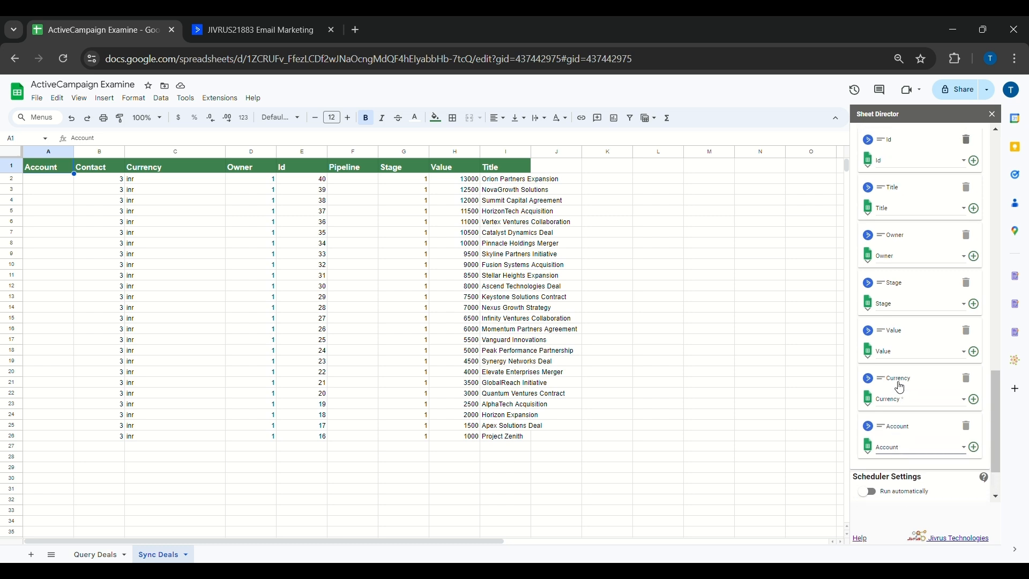
scroll(900, 386, up, 1)
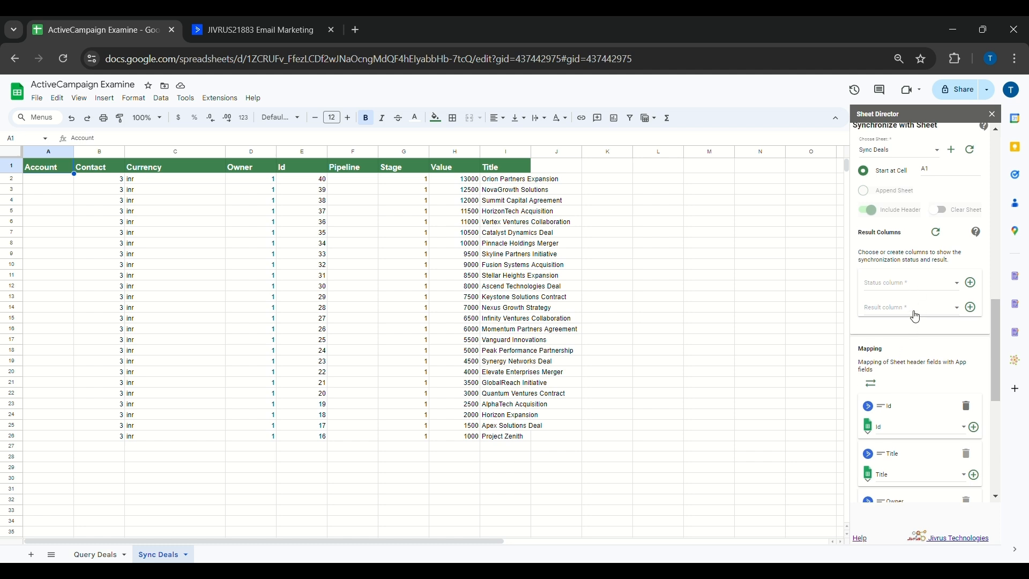
click(970, 283)
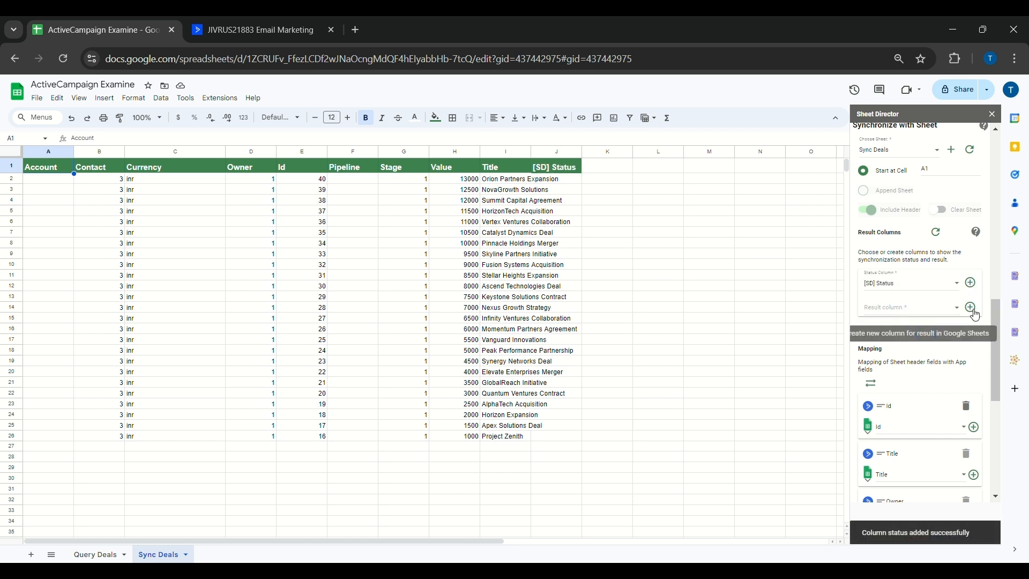
click(973, 309)
drag(534, 154, 613, 156)
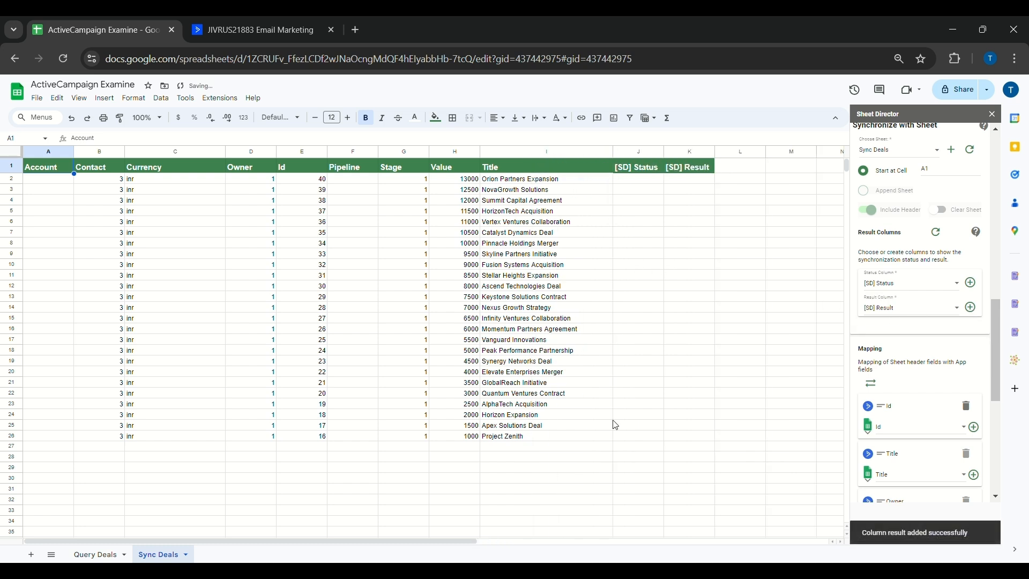
click(610, 436)
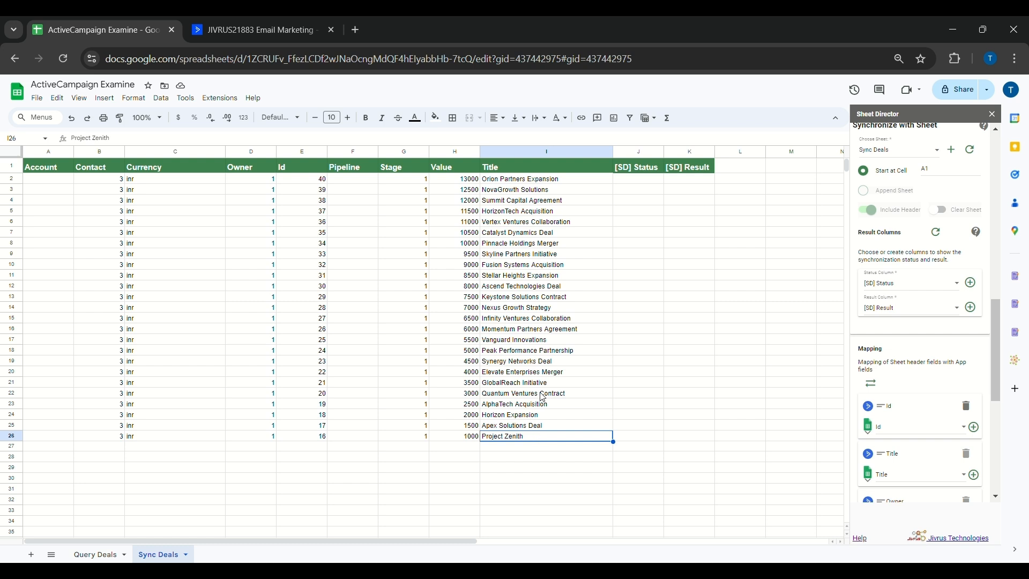
Compare the title and value of the Orion Partners Expansion deal between the sheet and the ActiveCampaign pipeline
click(465, 170)
click(499, 171)
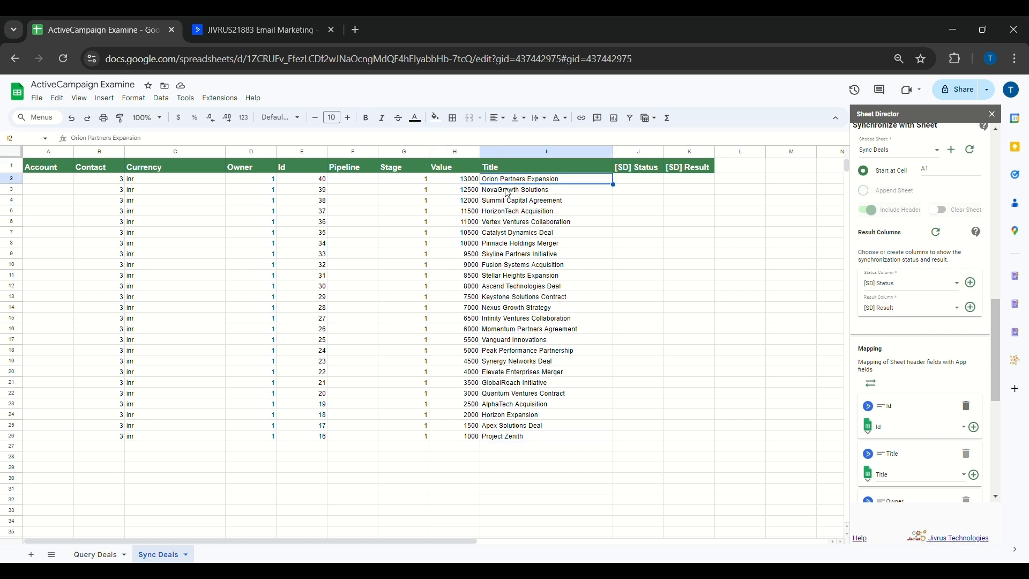
click(257, 30)
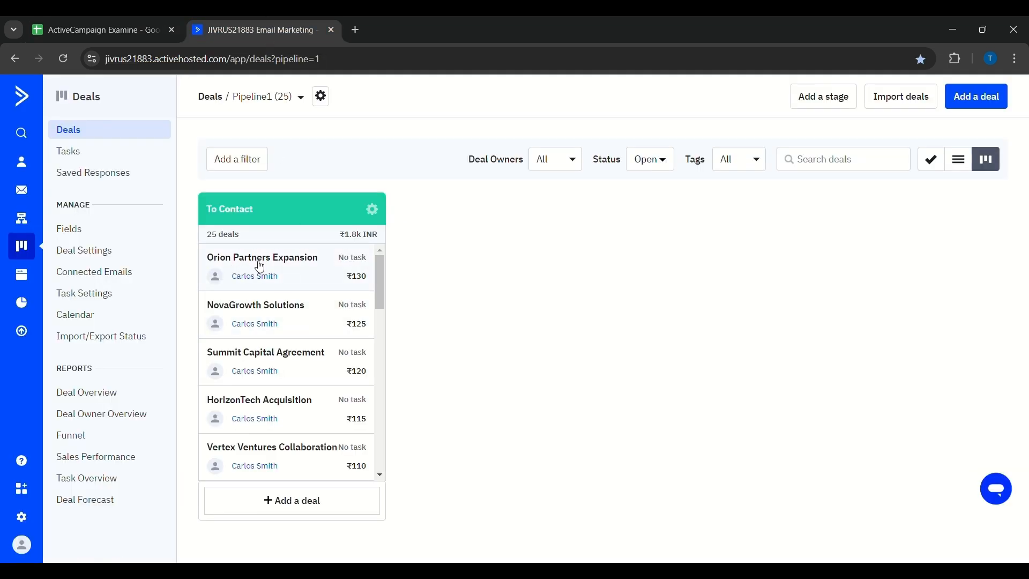
click(107, 30)
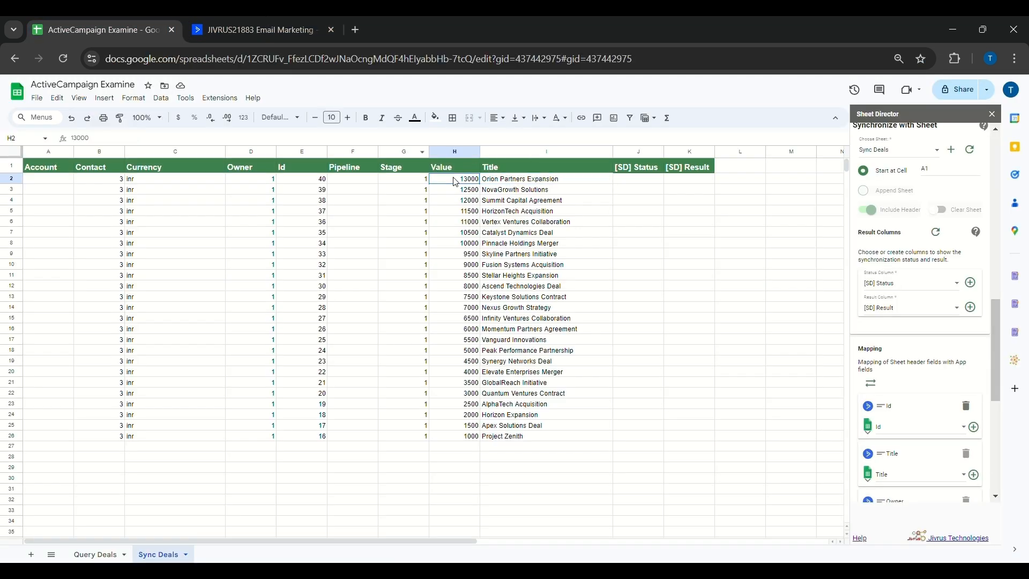
click(279, 30)
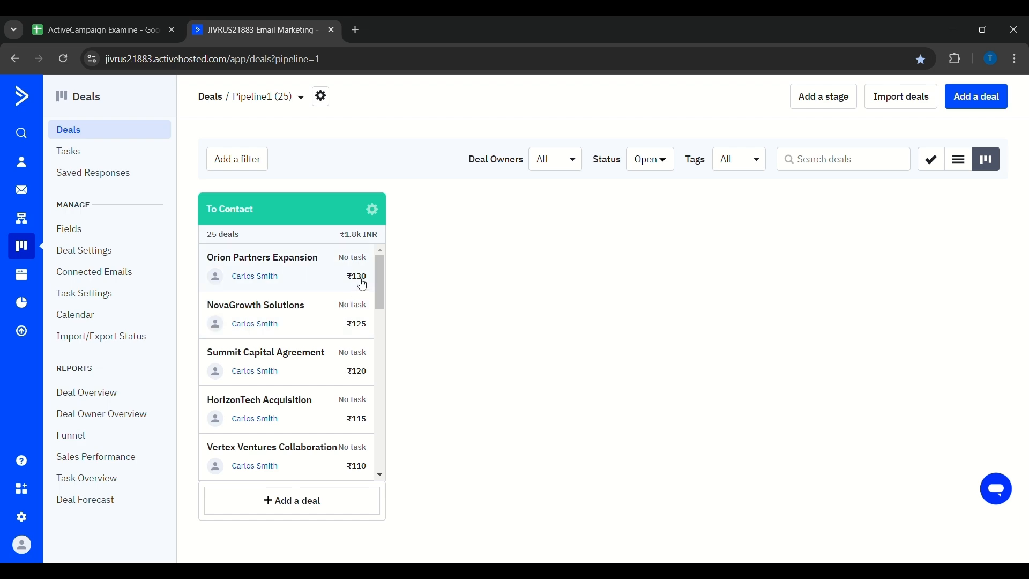
click(121, 18)
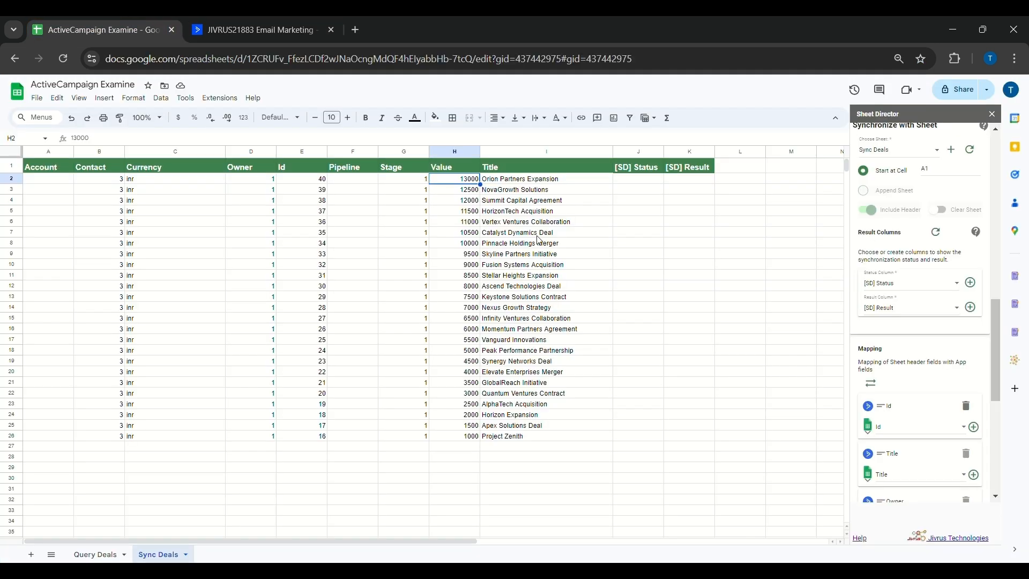
Change the Orion Partners Expansion deal's title to Product Supply Contract and its value to 50000
click(467, 182)
text(50000)
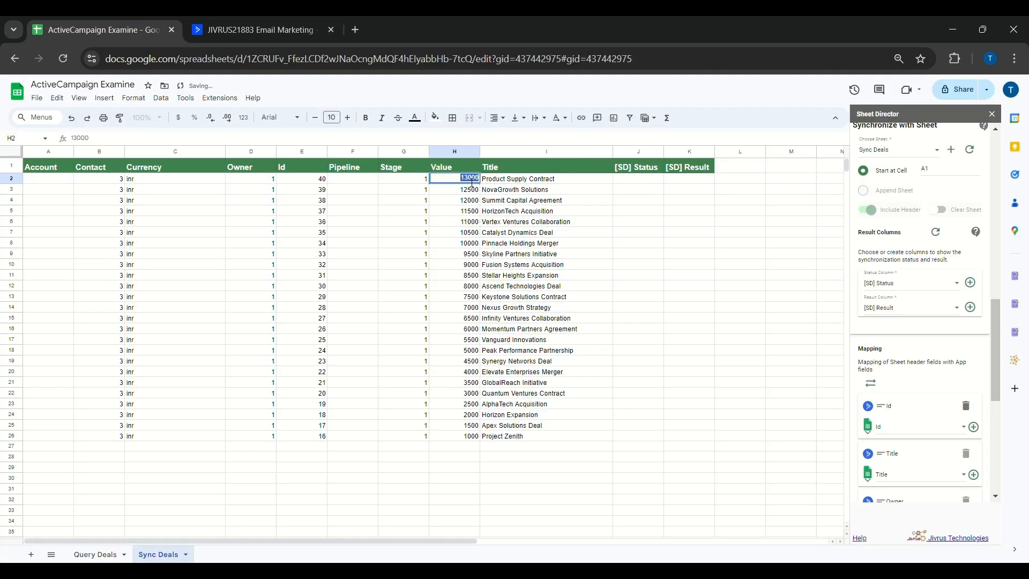
Change the NovaGrowth Solutions deal's title to new client agreement and its value to 60000
click(491, 191)
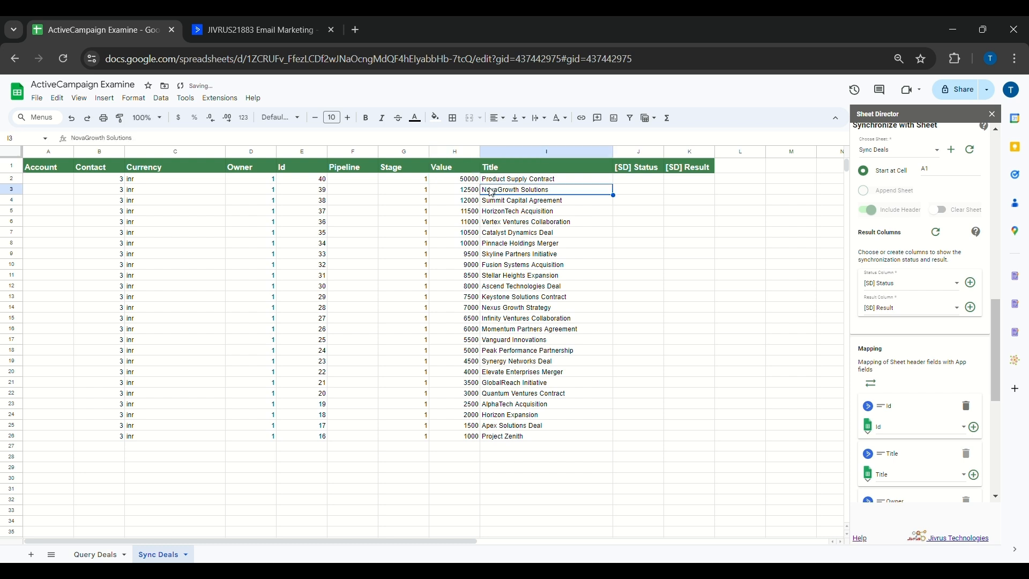
text(new clicne)
text(t ag)
key(BackSpace)
key(BackSpace)
key(BackSpace)
key(BackSpace)
key(BackSpace)
key(BackSpace)
key(BackSpace)
text(e)
text(nt agremnnet)
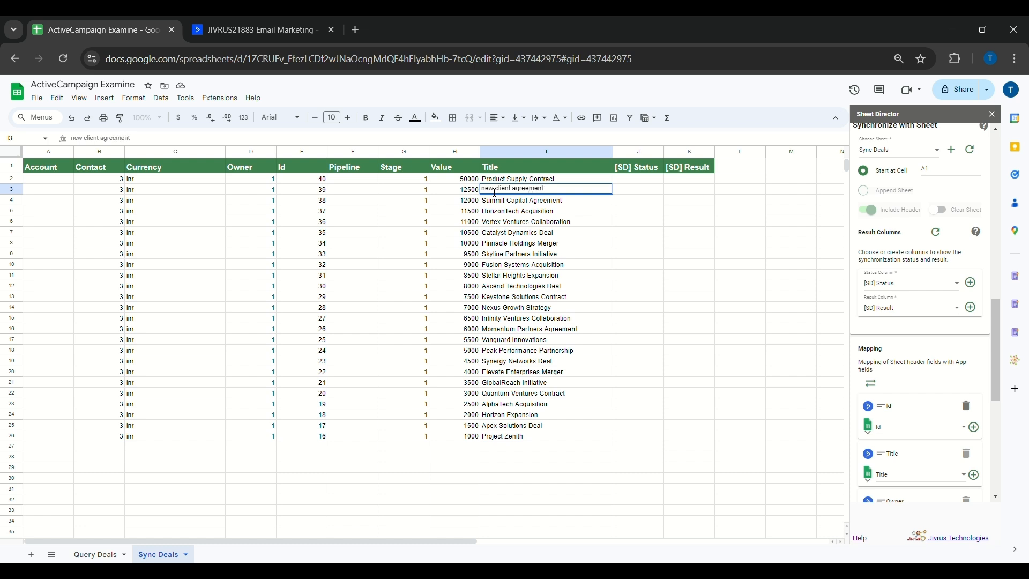
click(469, 190)
text(60000)
key(Return)
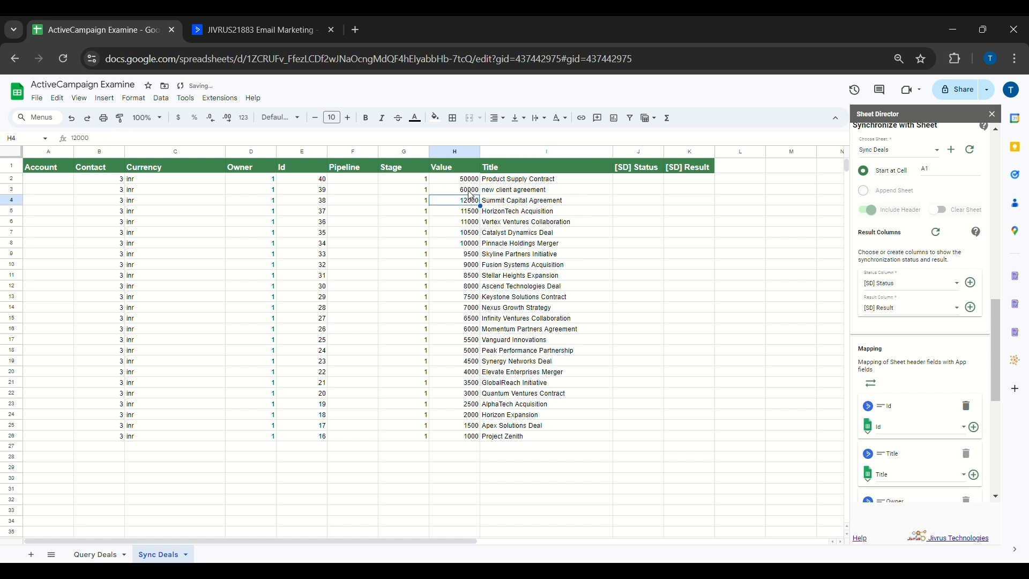
click(461, 193)
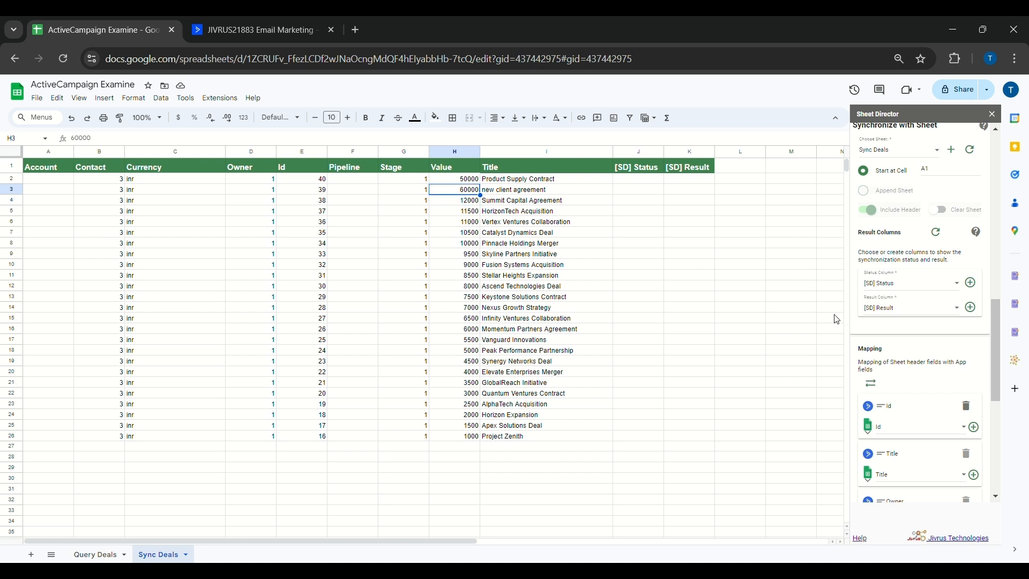
Execute the Sync Deals service and synchronize the edited sheet records into Active Campaign
scroll(891, 360, down, 10)
click(882, 500)
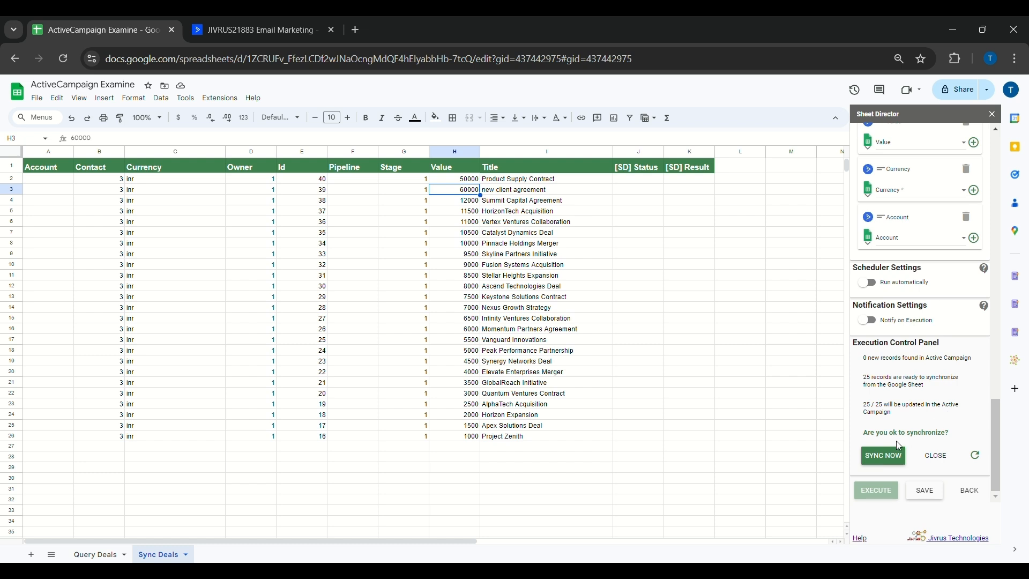
drag(870, 438, 956, 434)
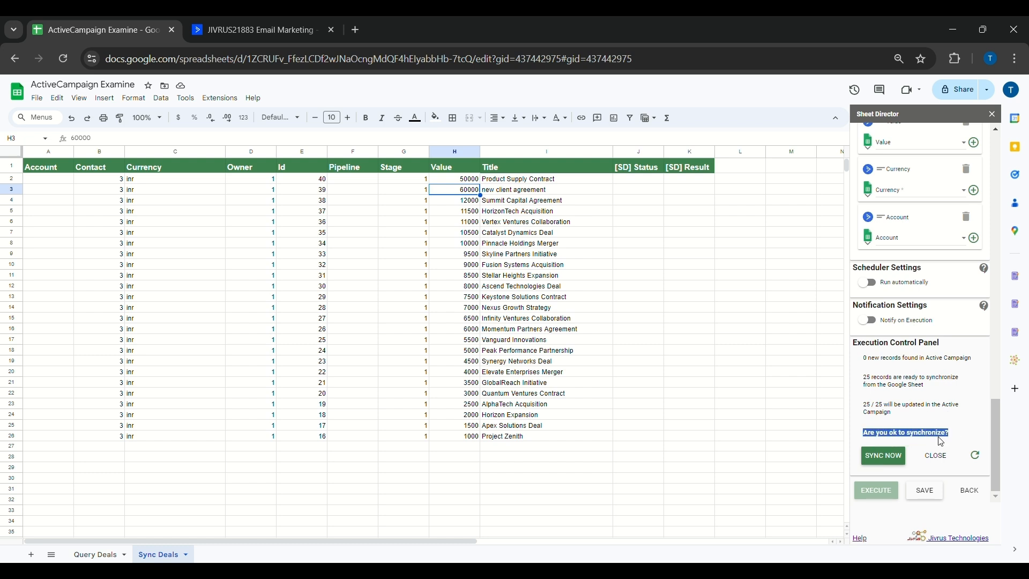
click(959, 438)
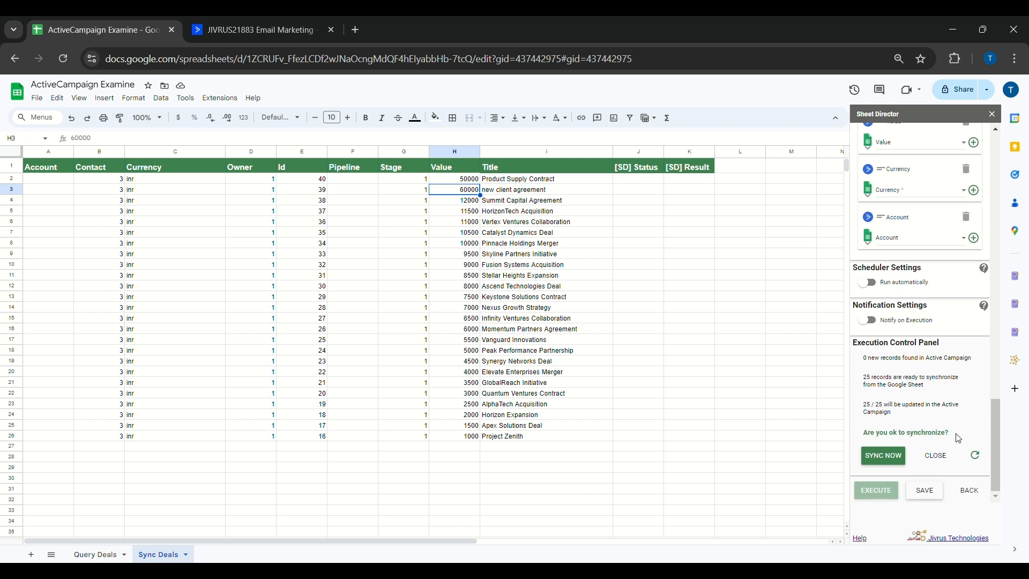
click(887, 461)
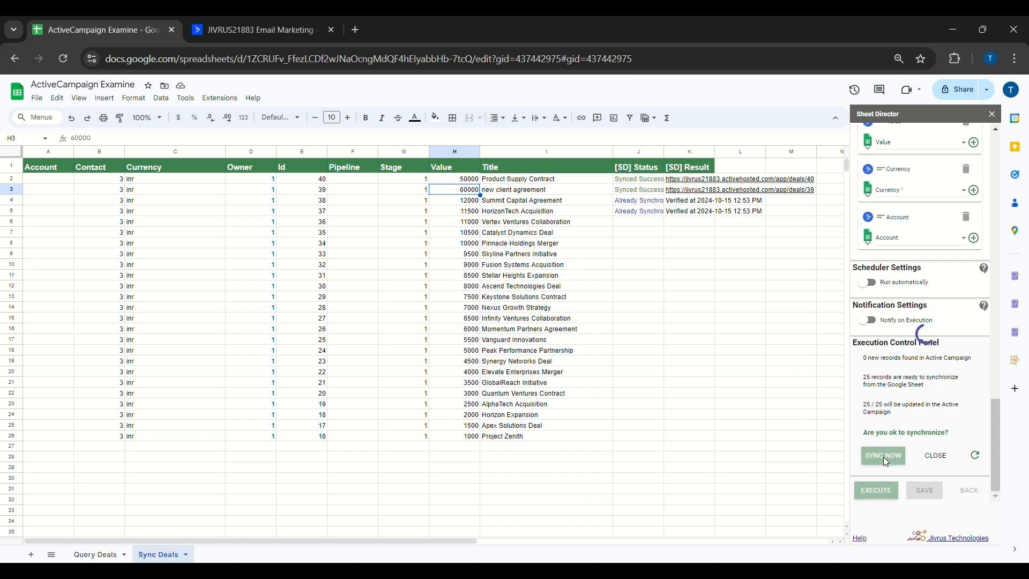
Widen the [SD] Status and [SD] Result columns and dismiss the suggestion to convert to dropdown chips
drag(670, 158, 724, 159)
drag(448, 541, 504, 541)
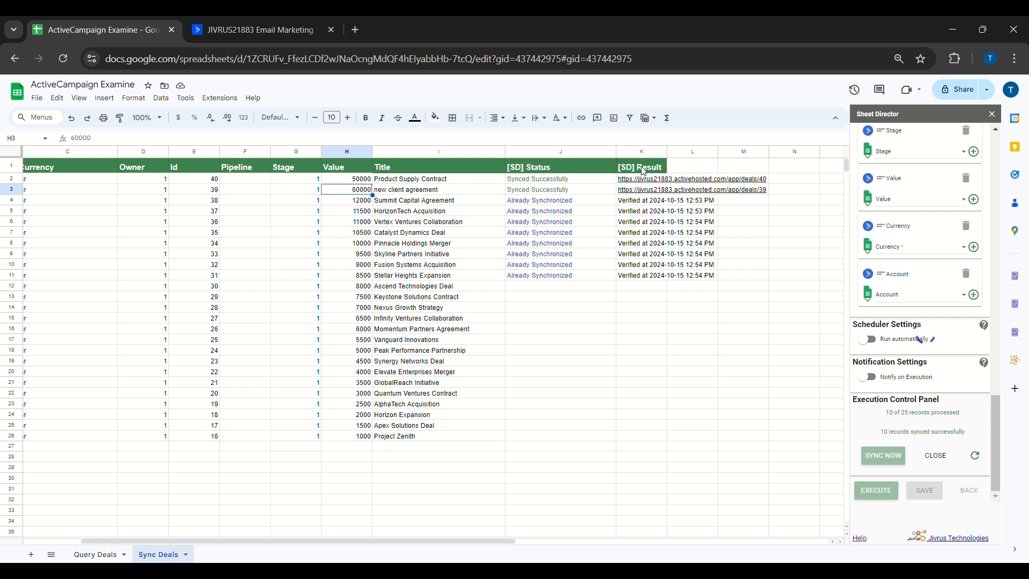
click(574, 180)
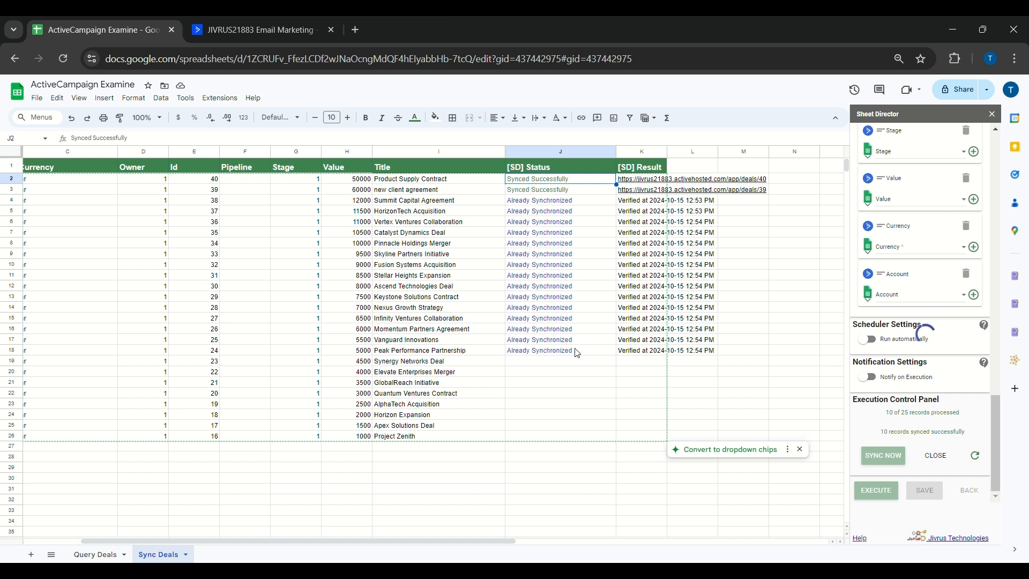
click(799, 449)
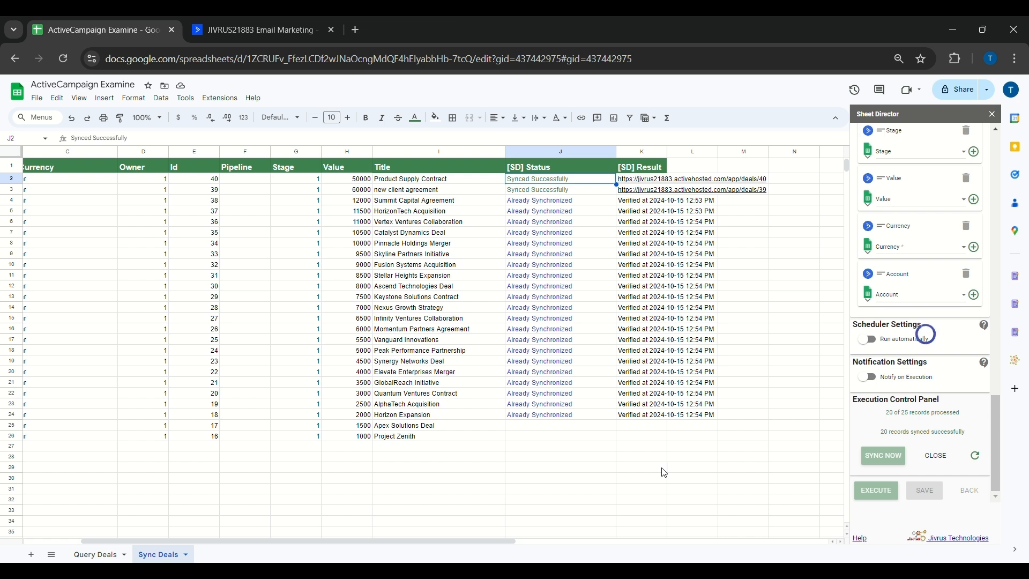
click(663, 472)
drag(667, 152, 785, 155)
Open the Product Supply Contract deal's result link and compare its ActiveCampaign title and value with the sheet row
click(628, 181)
click(660, 196)
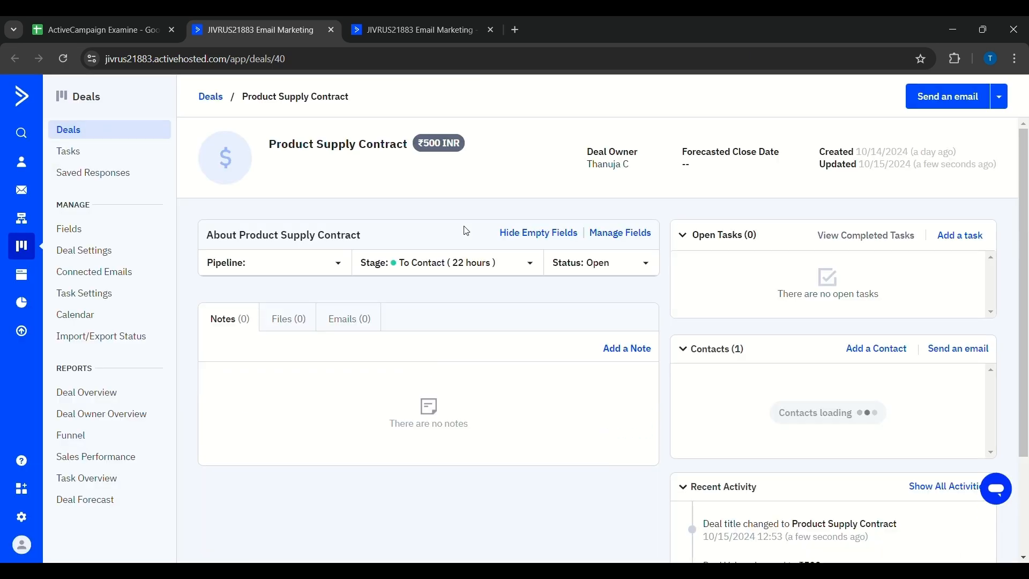
drag(270, 144, 424, 161)
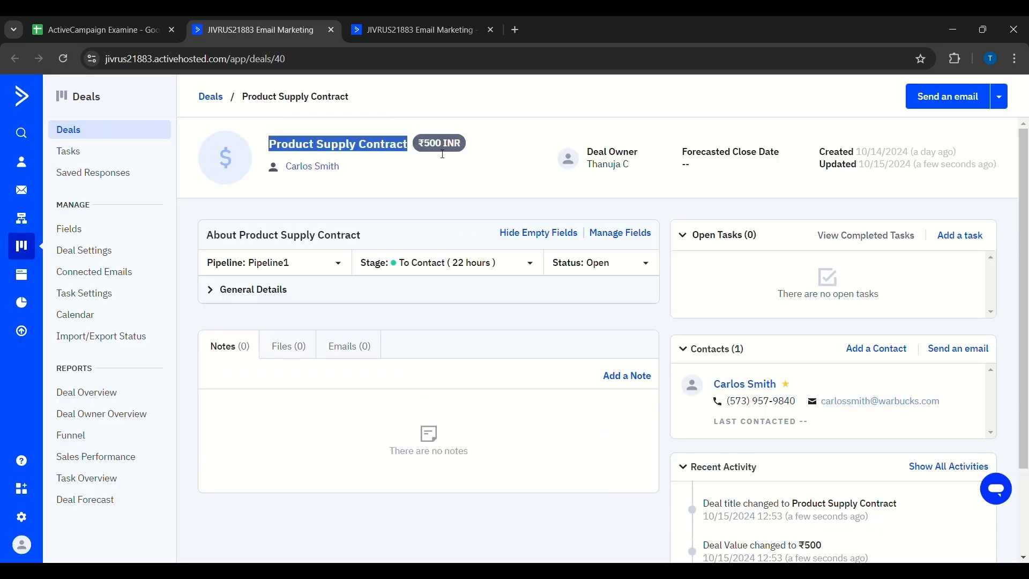
click(140, 20)
click(439, 183)
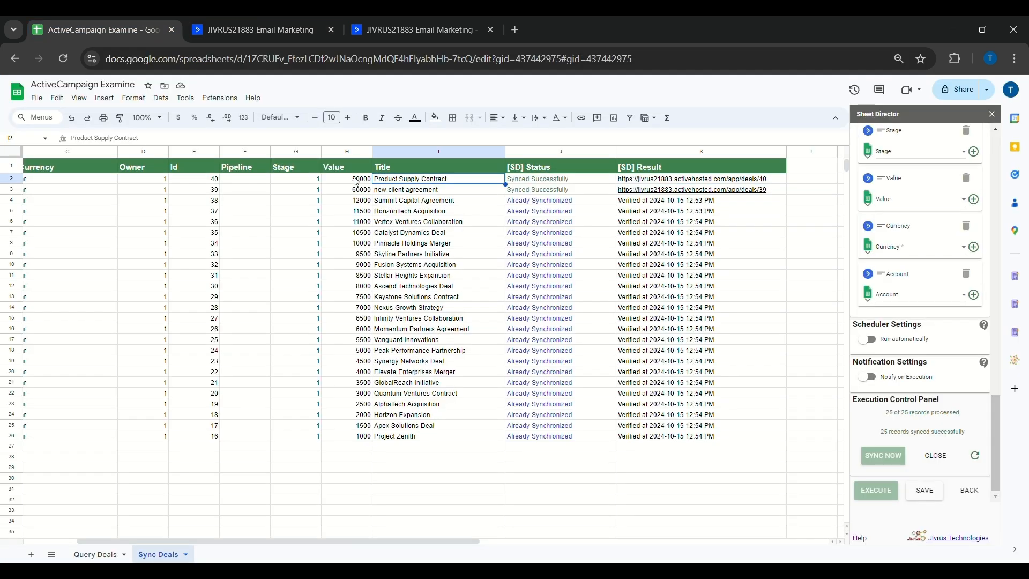
Open the new client agreement deal's result link and compare its ActiveCampaign title and value with the sheet row
click(428, 191)
click(659, 193)
click(662, 206)
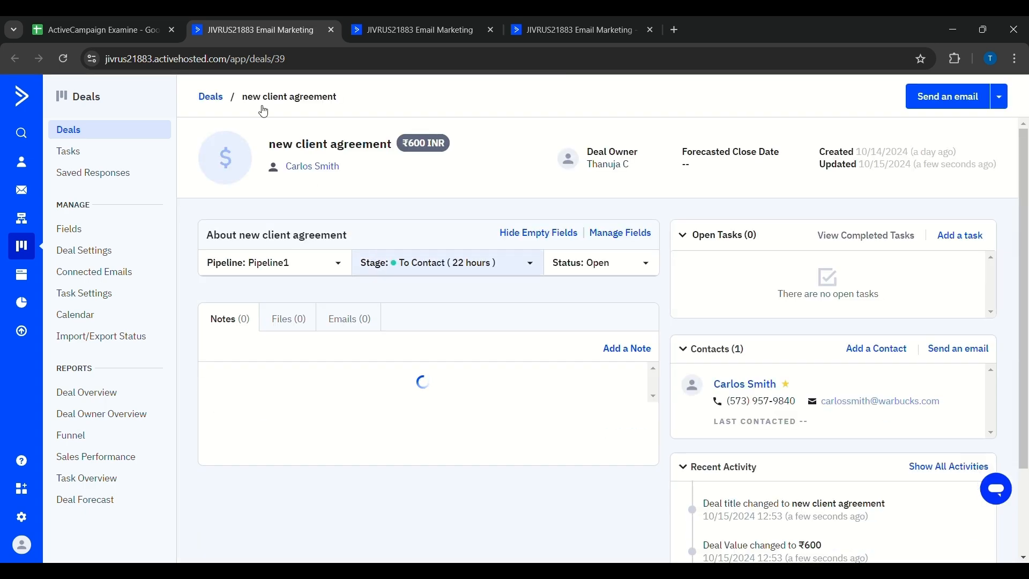
drag(271, 143, 391, 146)
click(363, 159)
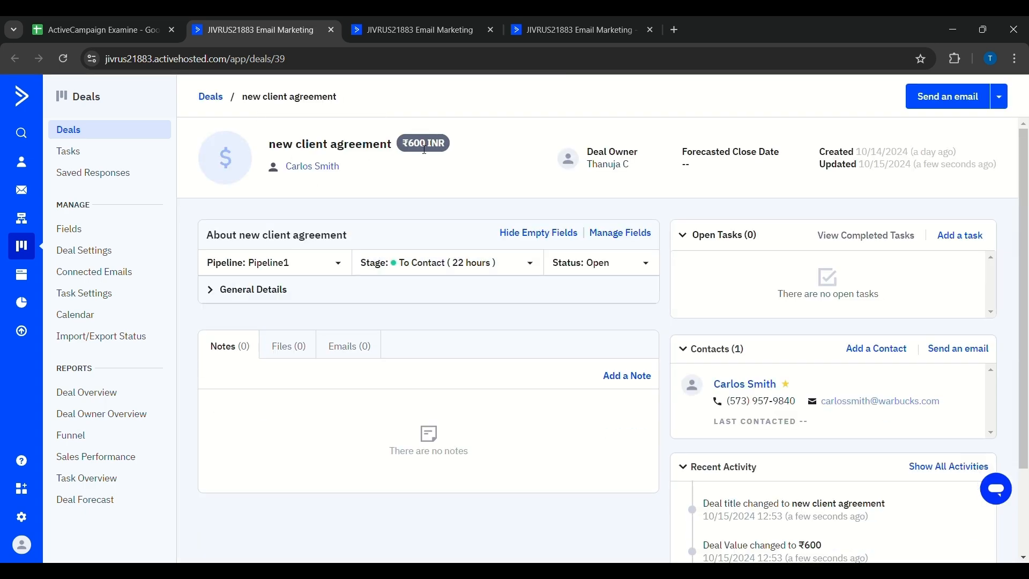
click(114, 30)
click(394, 192)
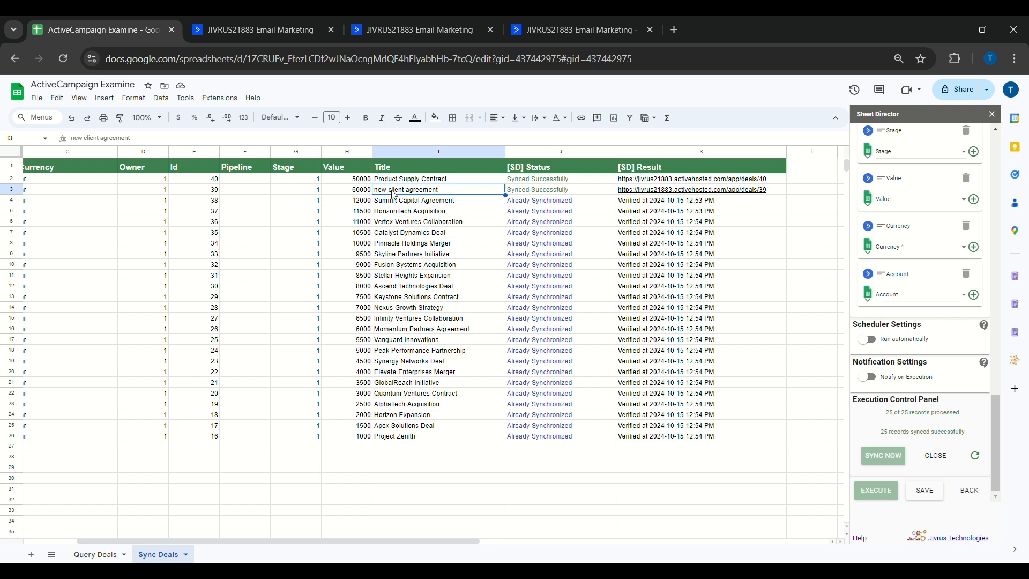
click(355, 192)
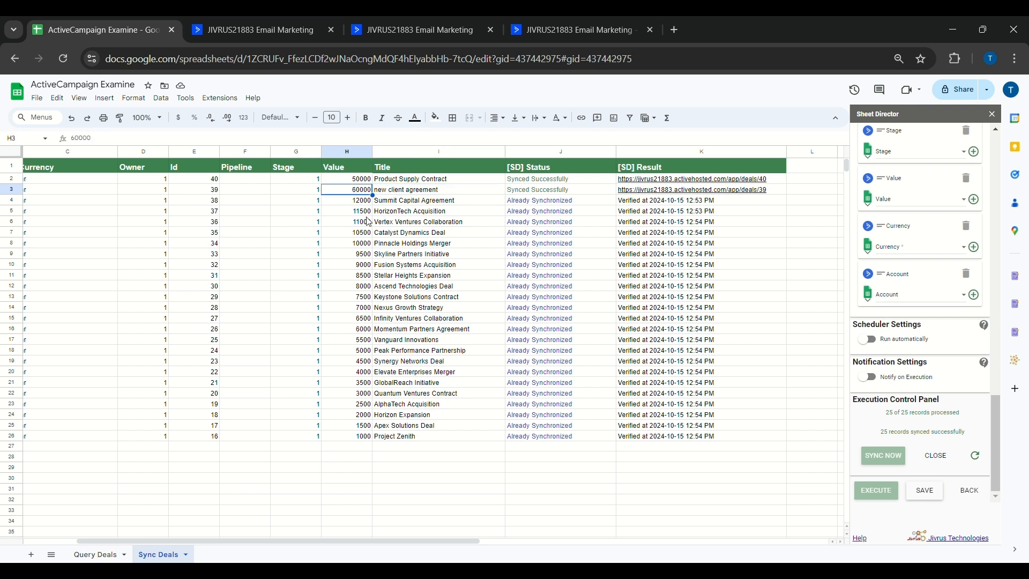
click(549, 449)
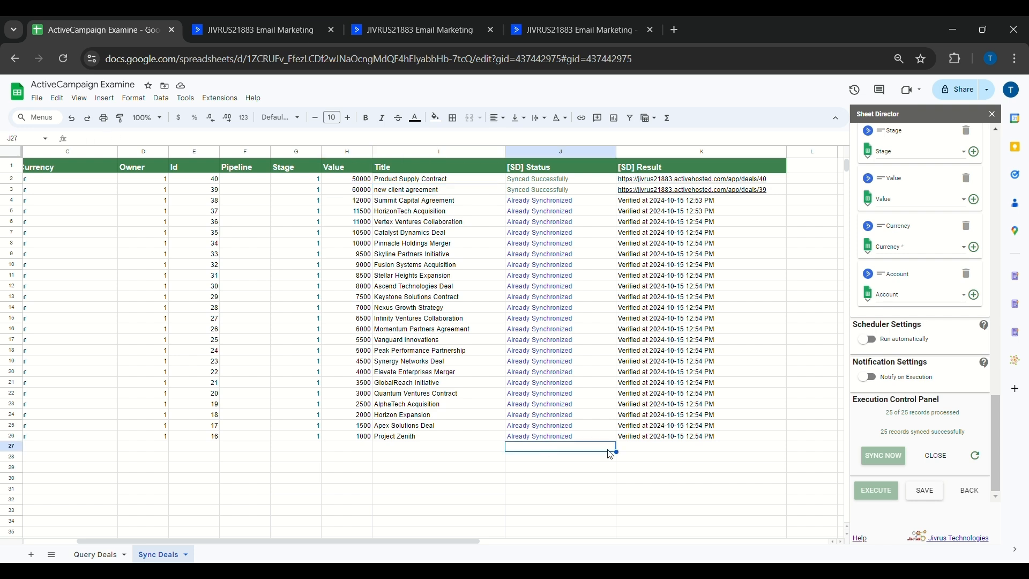
Close the execution control panel and set the conflict rule to Active Campaign Wins
click(936, 456)
scroll(949, 371, up, 3)
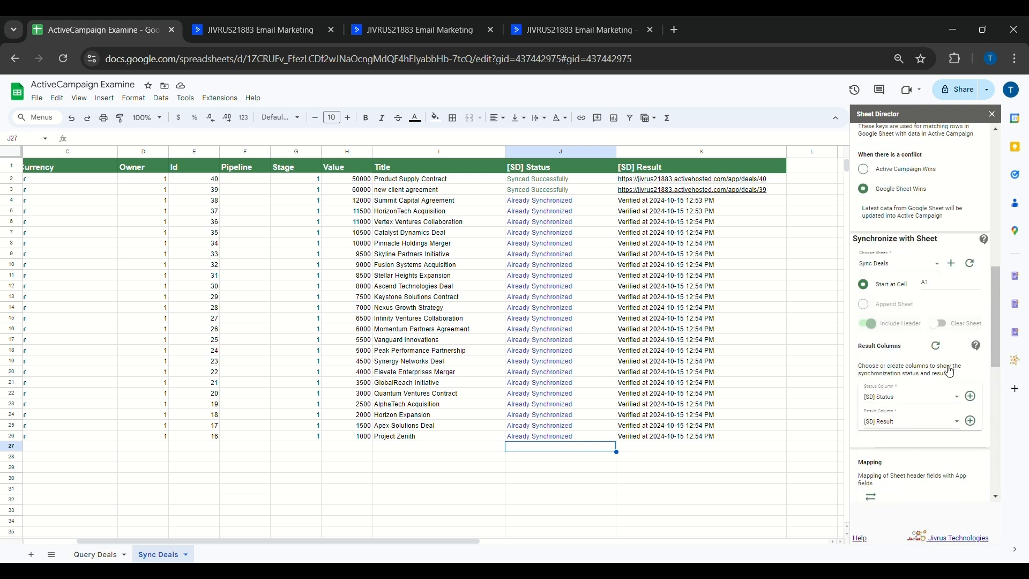
scroll(949, 371, up, 3)
click(895, 308)
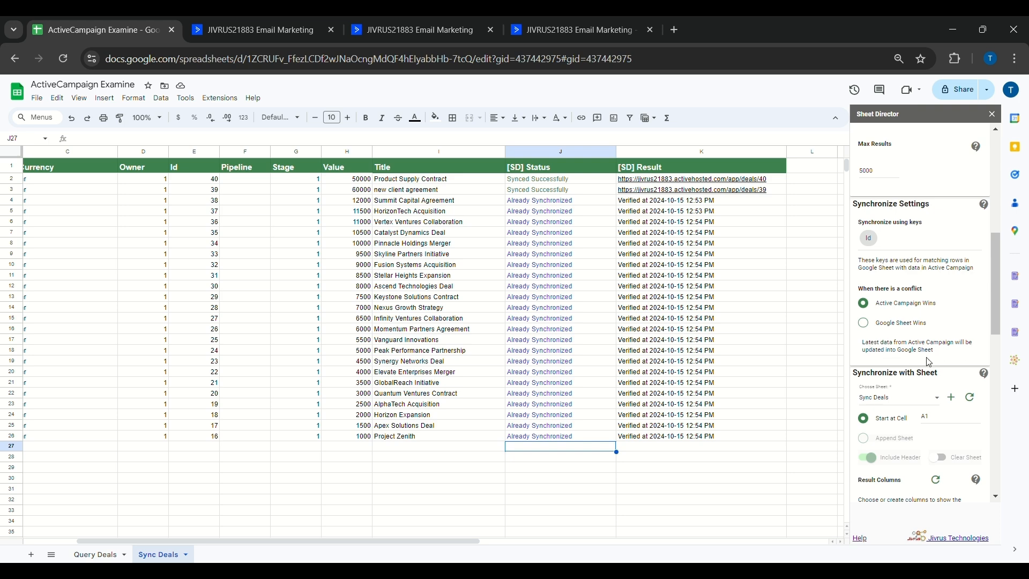
scroll(928, 361, down, 10)
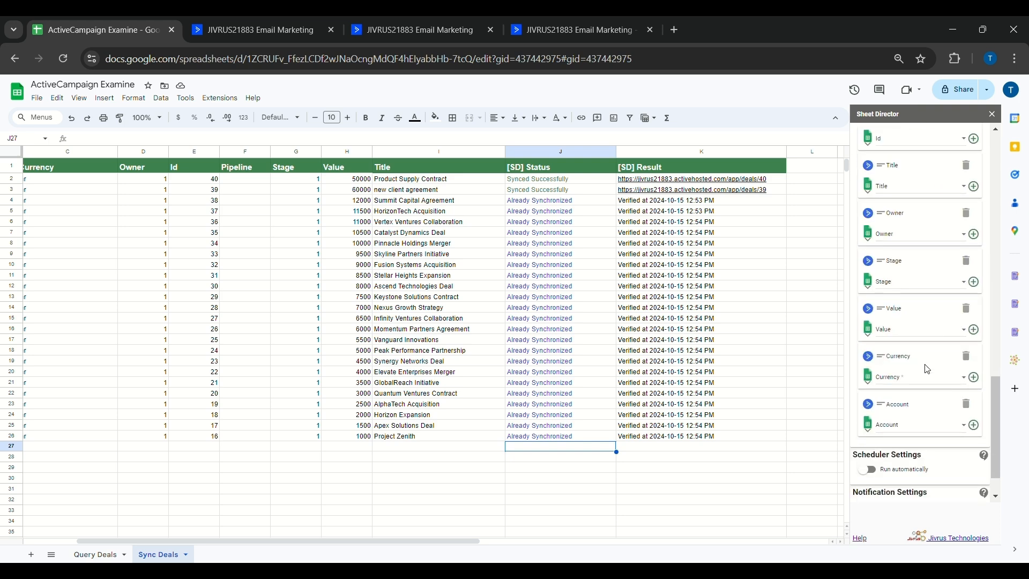
Clear all entries below the headers in the [SD] Status and [SD] Result columns
drag(646, 304, 696, 437)
key(Delete)
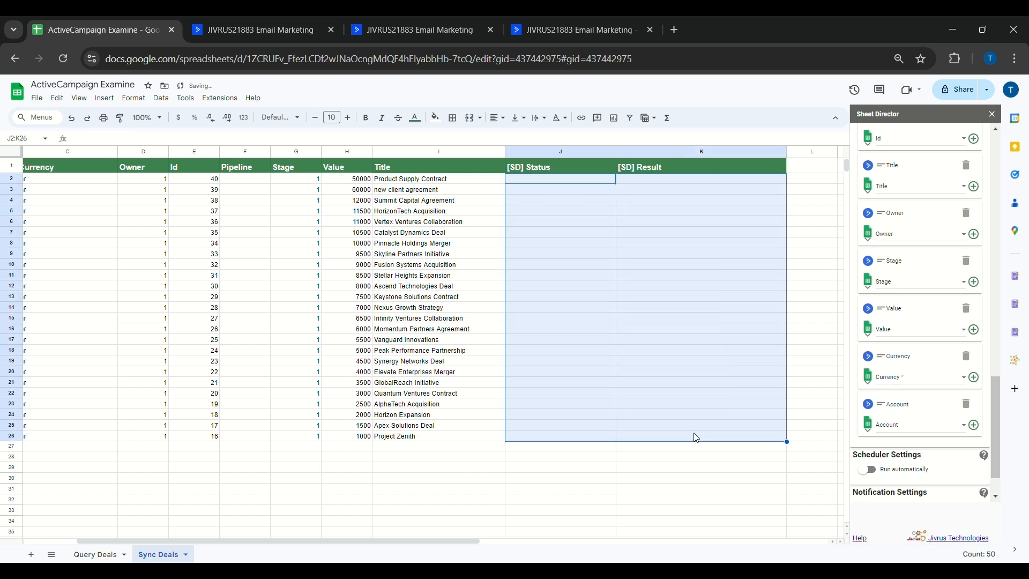
click(696, 437)
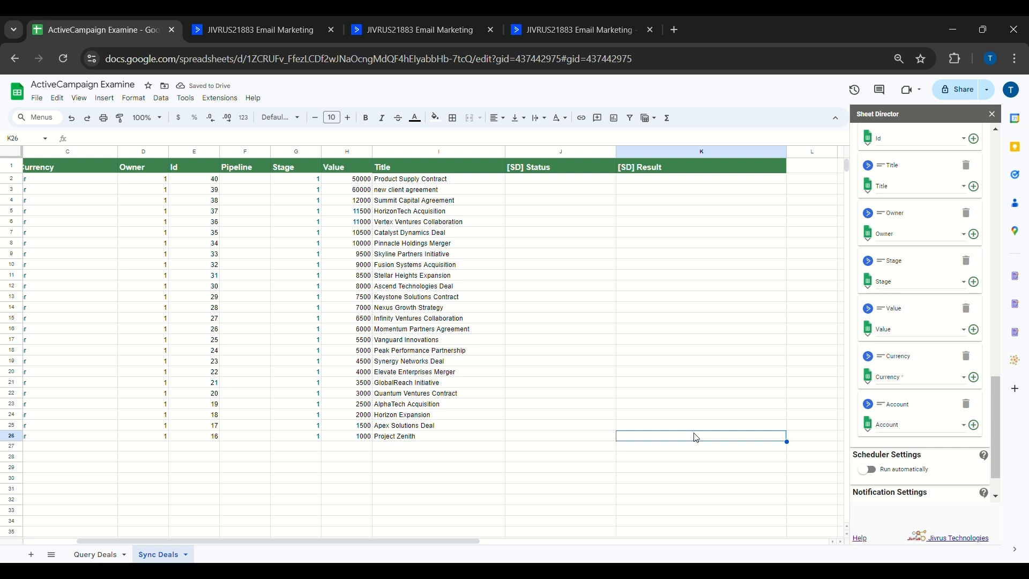
Change the Product Supply Contract deal's title to Earphones and its value to 20000 in the sheet
click(399, 180)
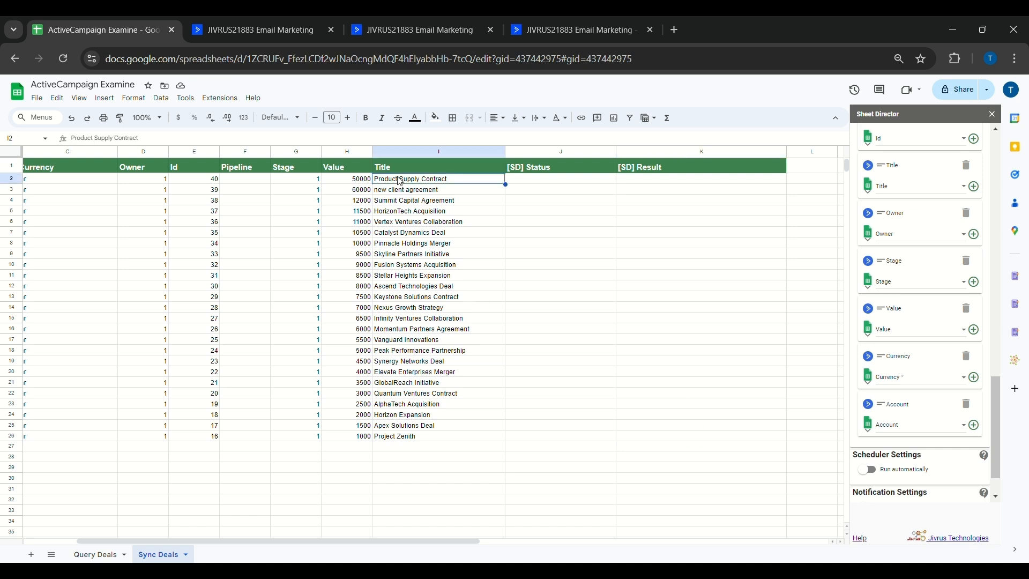
key(ctrl+a)
click(397, 181)
text(Earphones)
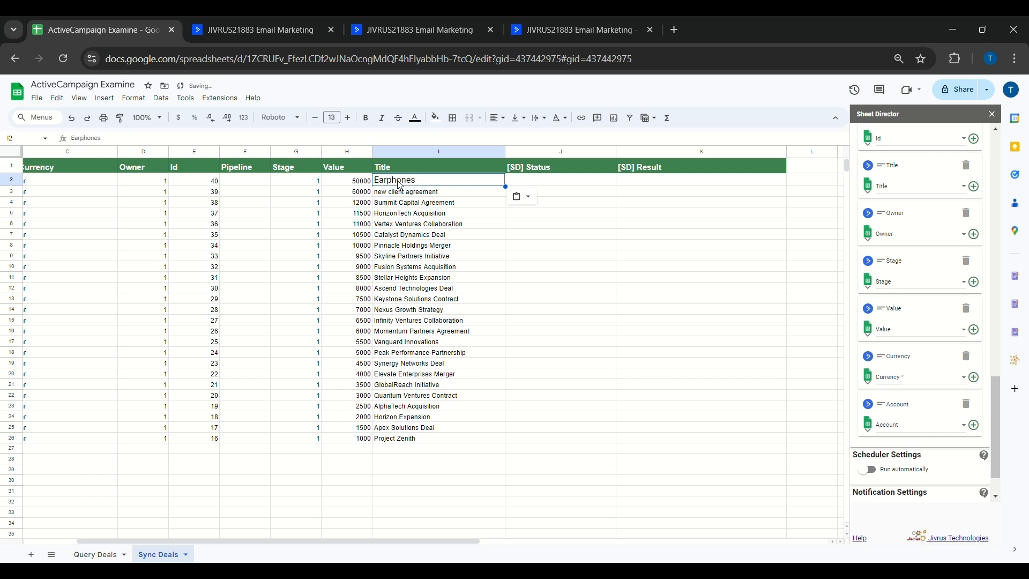
click(367, 182)
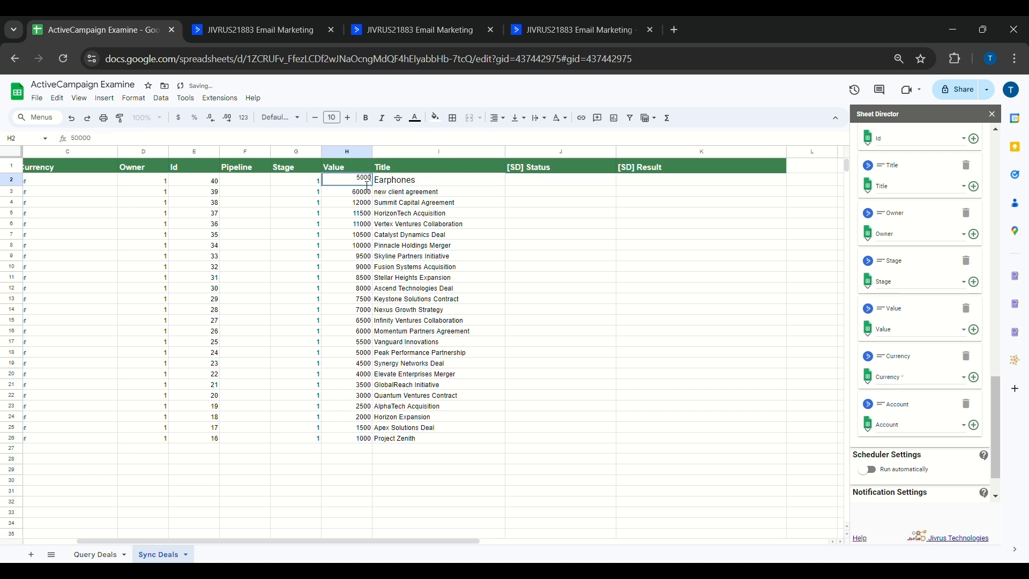
key(Delete)
text(20000)
key(Return)
scroll(908, 412, down, 1)
scroll(908, 413, up, 5)
scroll(908, 413, up, 3)
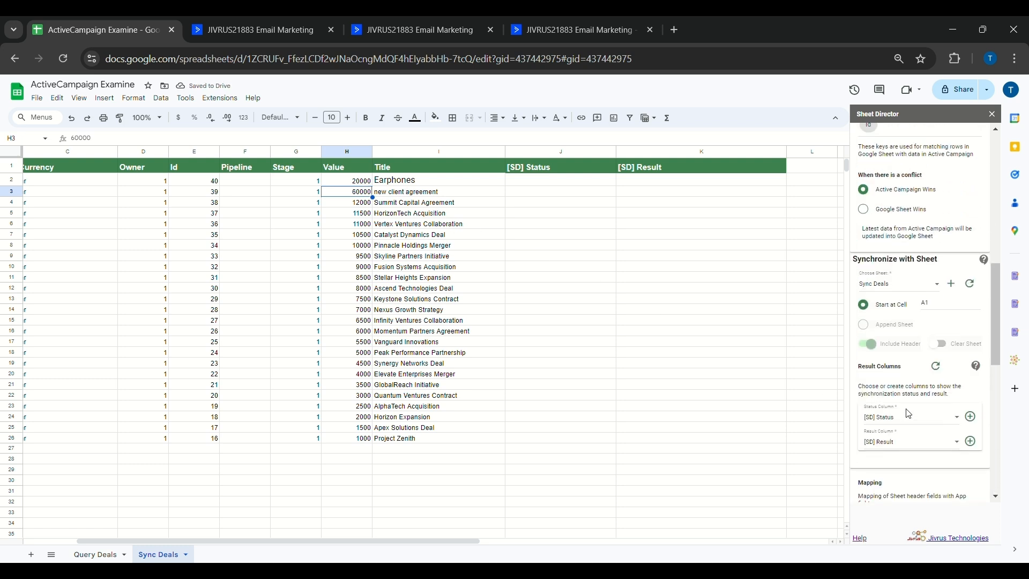
click(879, 290)
click(875, 291)
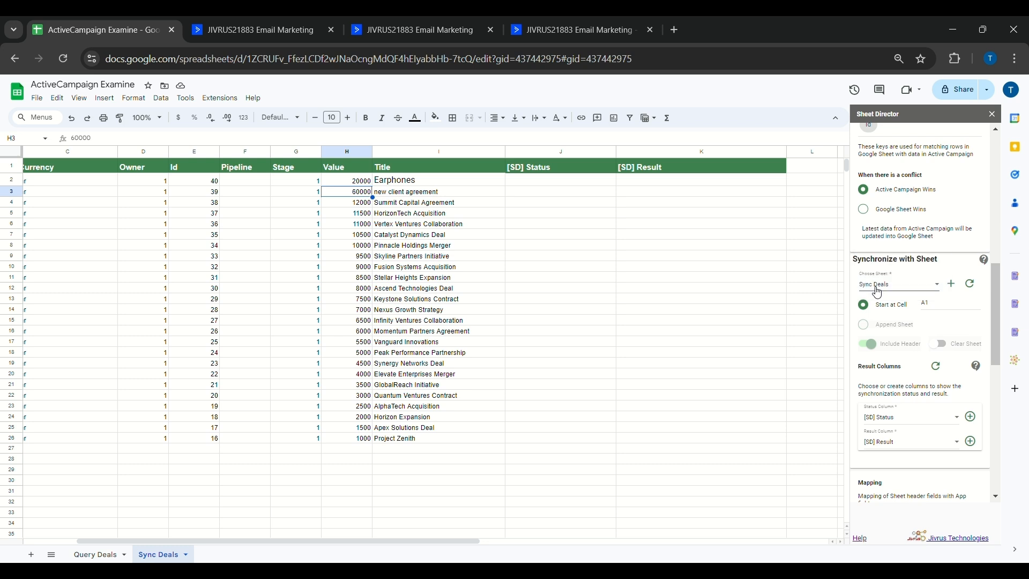
double_click(931, 311)
click(930, 320)
Execute the service and synchronize the Active Campaign deal data into the Sync Deals sheet
scroll(933, 351, down, 10)
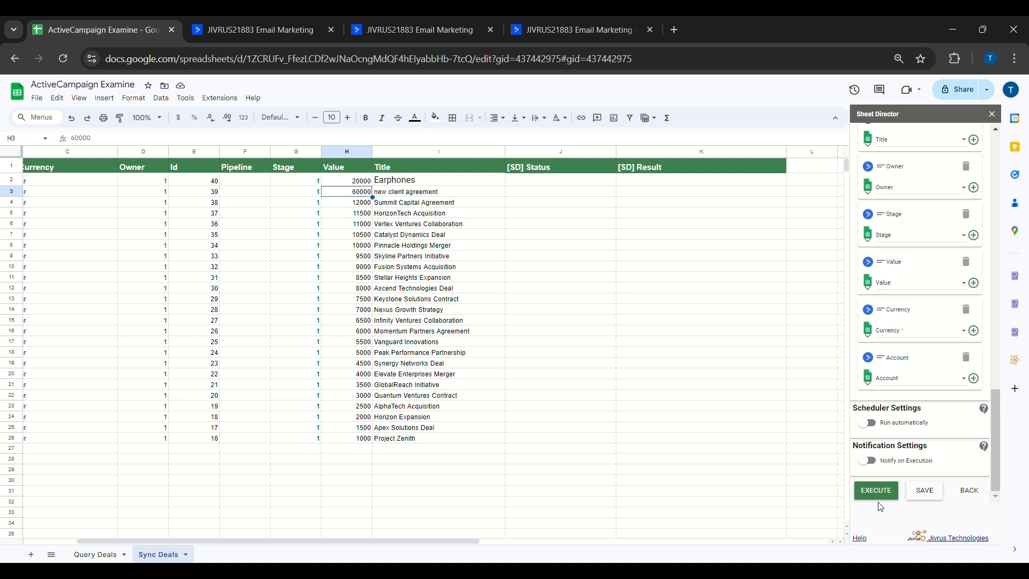
click(884, 492)
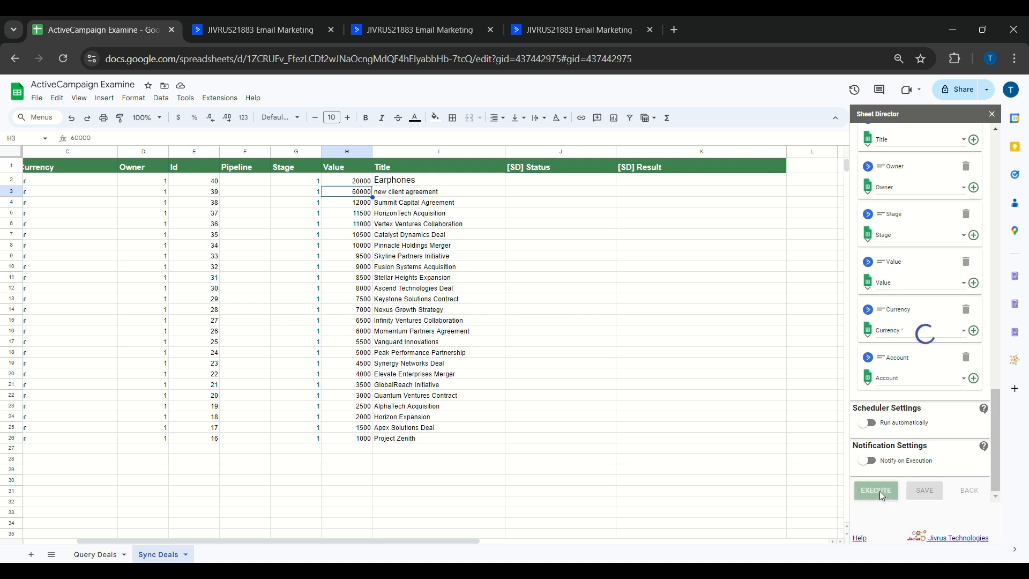
click(409, 183)
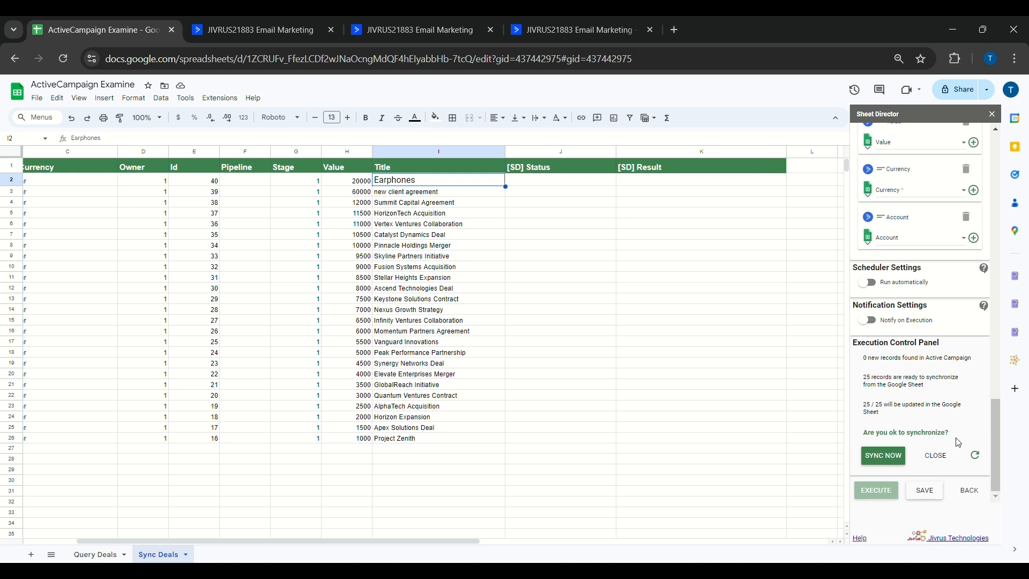
click(883, 458)
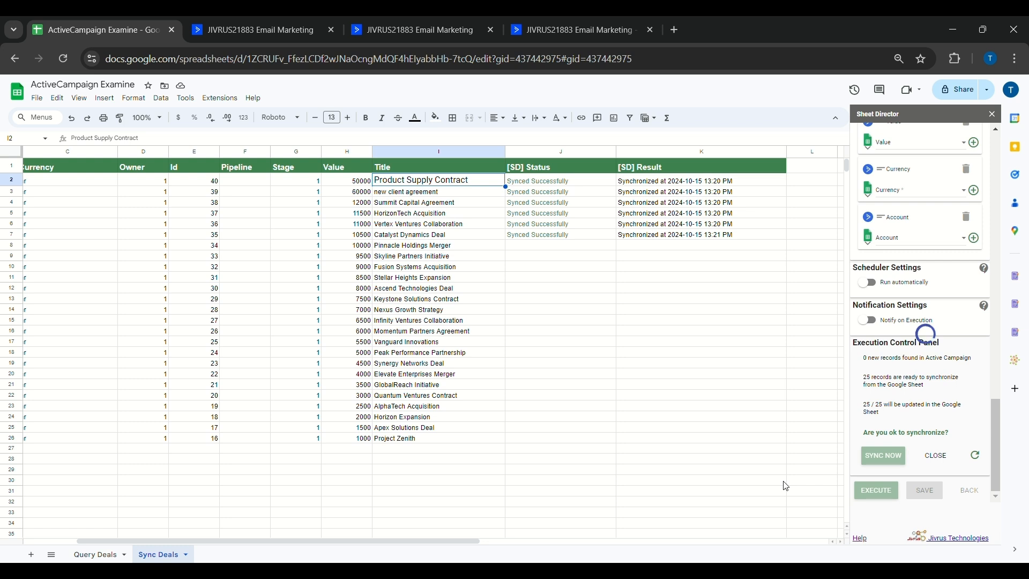
click(414, 449)
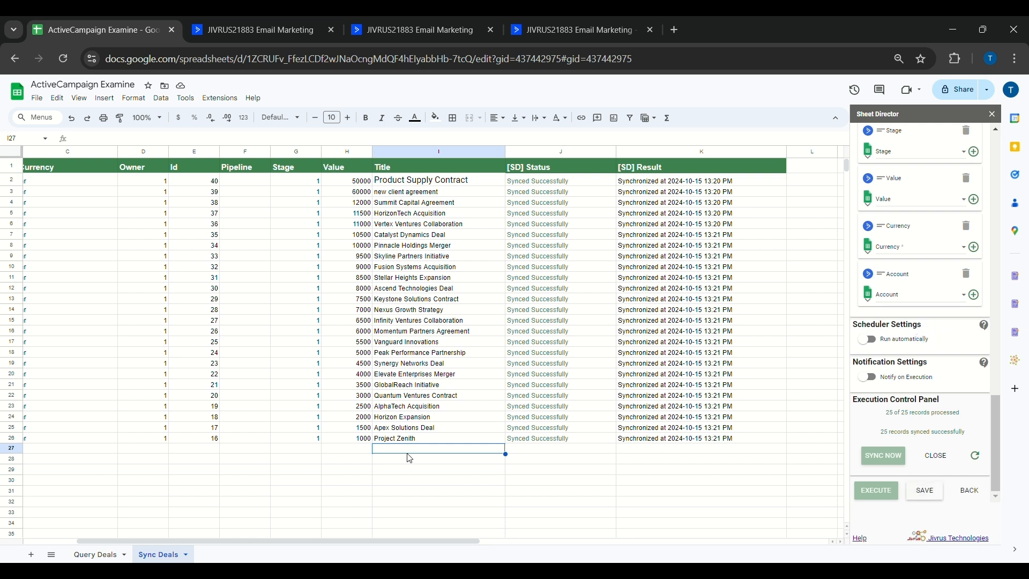
Add a new sheet to the spreadsheet and set the synchronization to start at cell D7 of Sheet3
click(936, 455)
scroll(940, 358, up, 10)
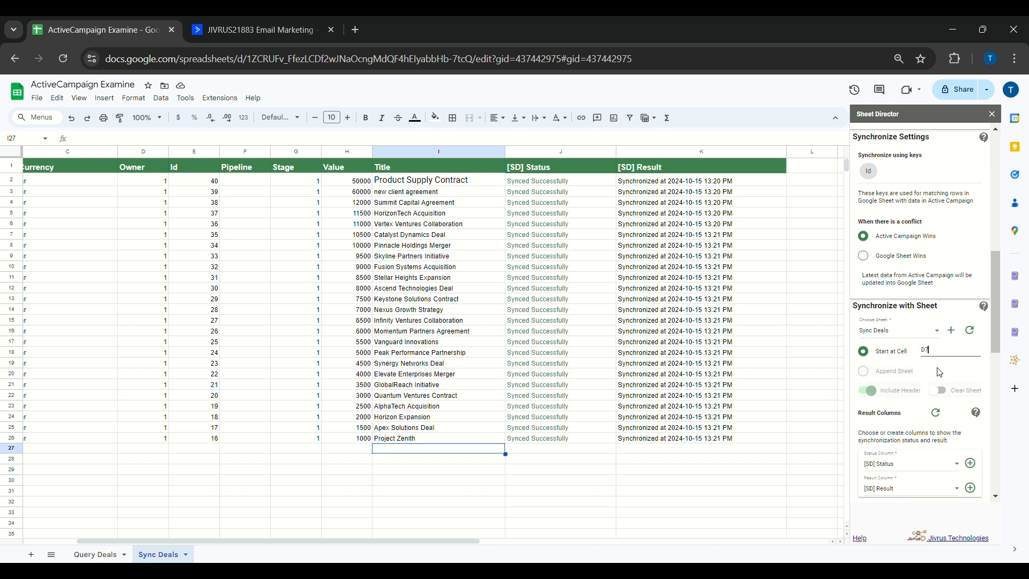
click(31, 555)
click(979, 333)
click(911, 337)
click(903, 360)
Execute the service and get the deal records from Active Campaign into the empty Sheet3
scroll(947, 365, down, 5)
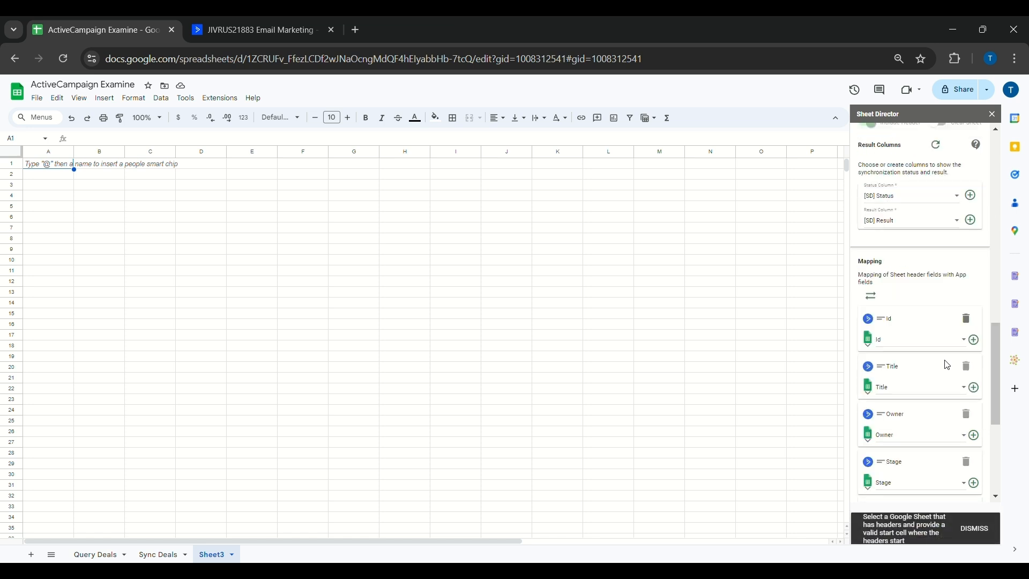
scroll(947, 365, down, 5)
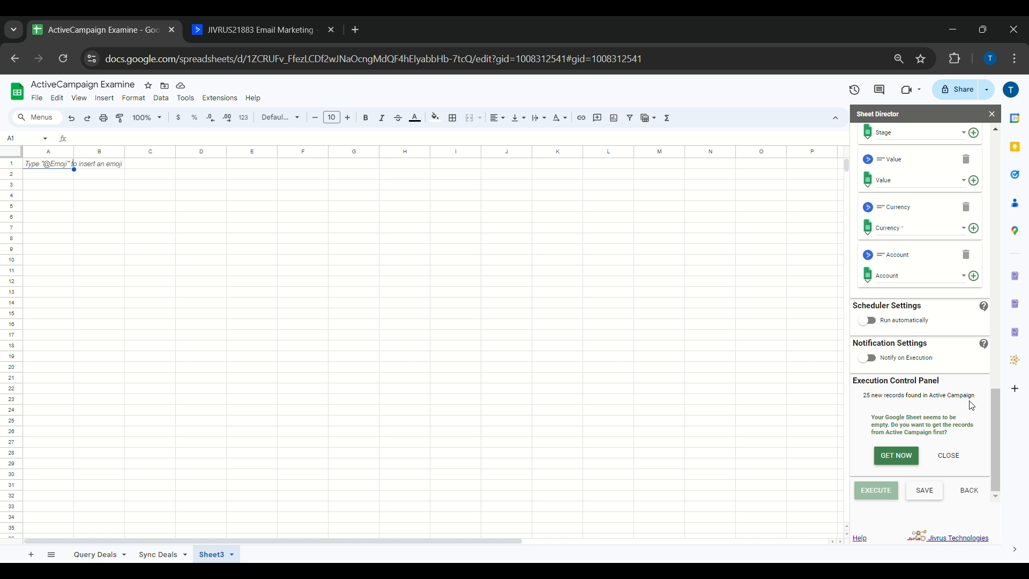
click(900, 459)
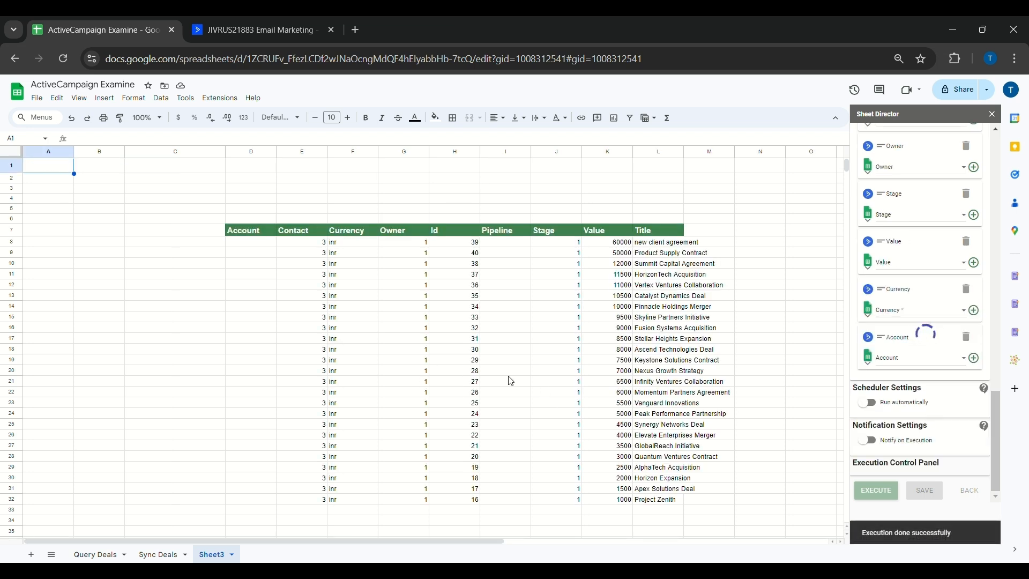
Create the [SD] Status and [SD] Result columns in Sheet3 and widen the Title column to fit the deal titles
scroll(954, 411, up, 6)
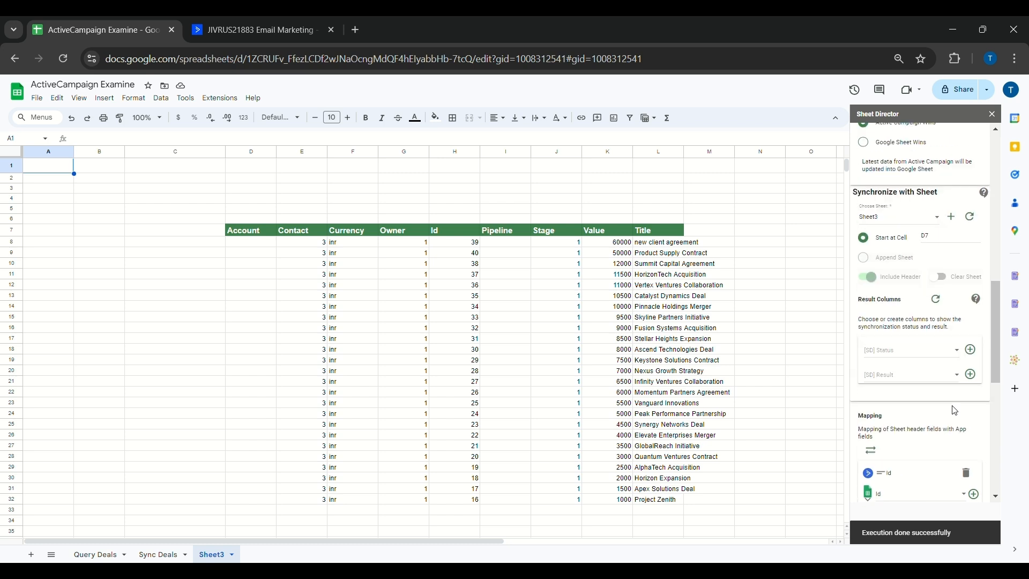
click(974, 356)
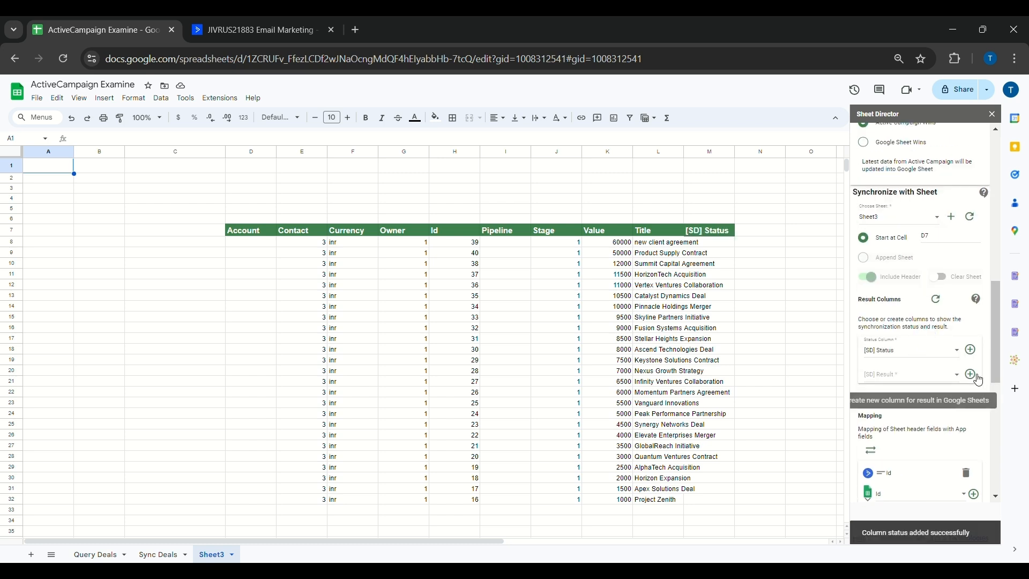
drag(685, 156, 735, 170)
drag(442, 540, 481, 540)
Execute the service again and synchronize the Active Campaign deals with Sheet3
scroll(905, 432, down, 7)
click(878, 488)
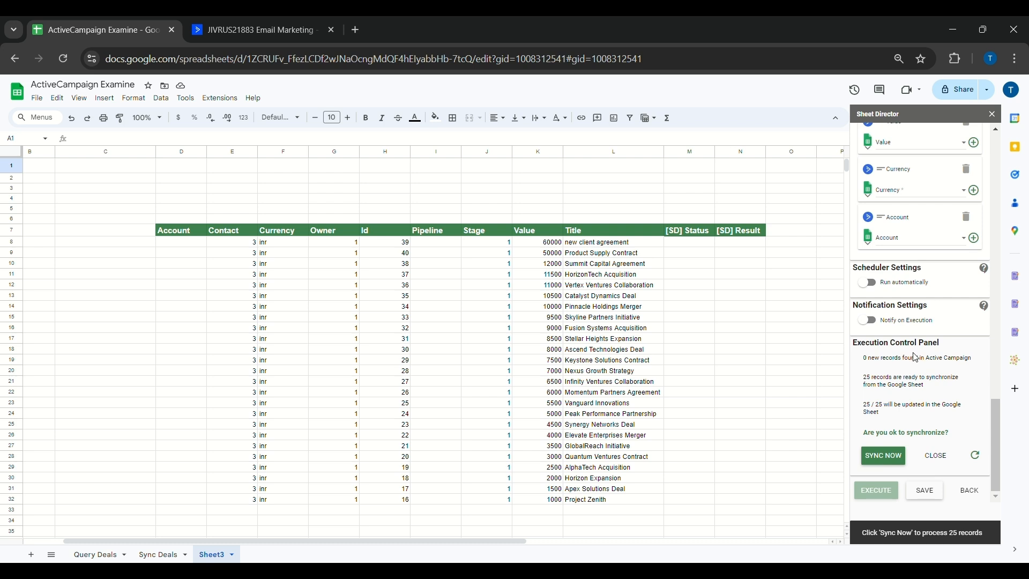
click(890, 463)
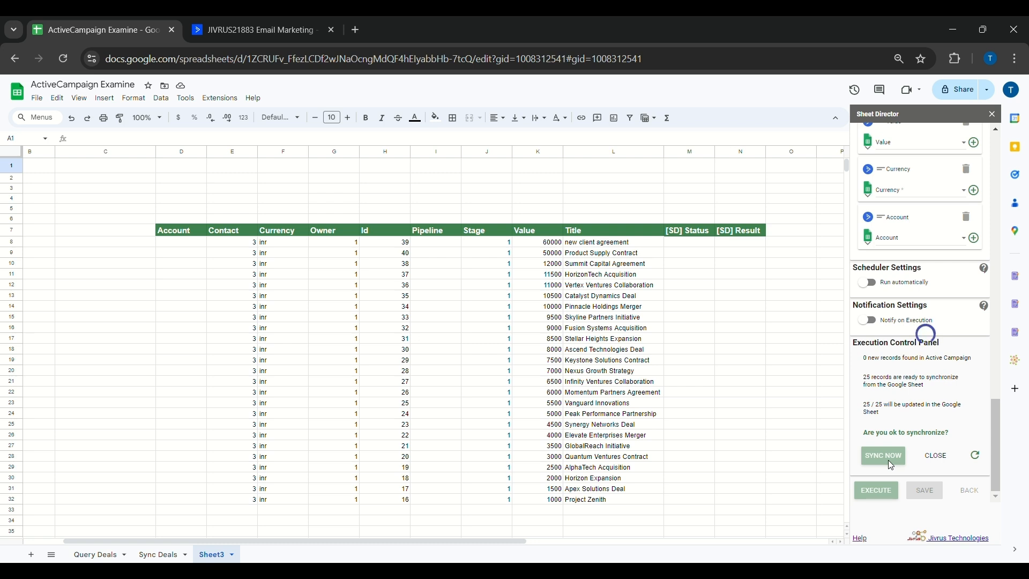
Widen the [SD] Status column and inspect header row 7 and the synchronization entries in Sheet3
drag(716, 155, 760, 159)
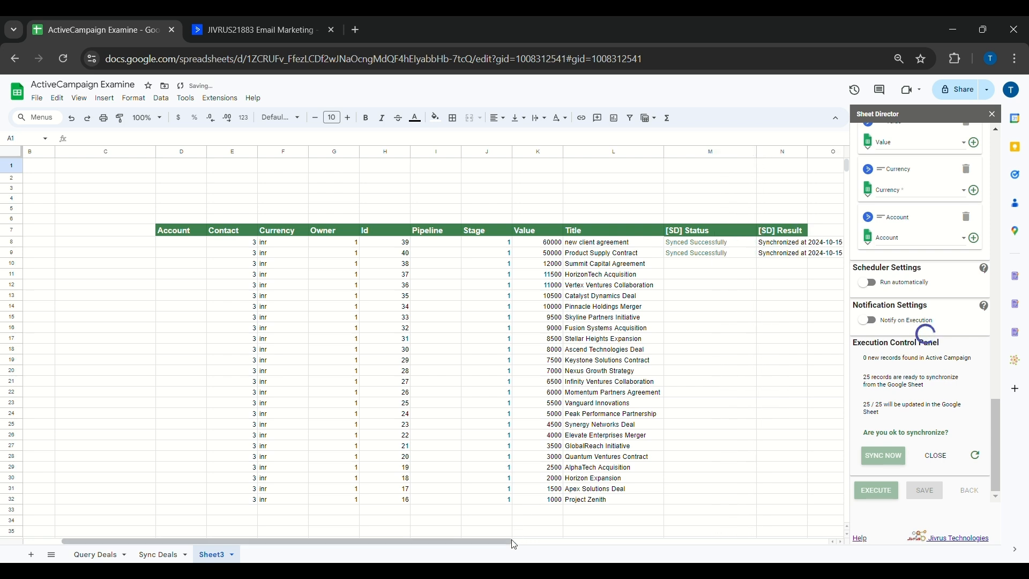
drag(510, 541, 517, 541)
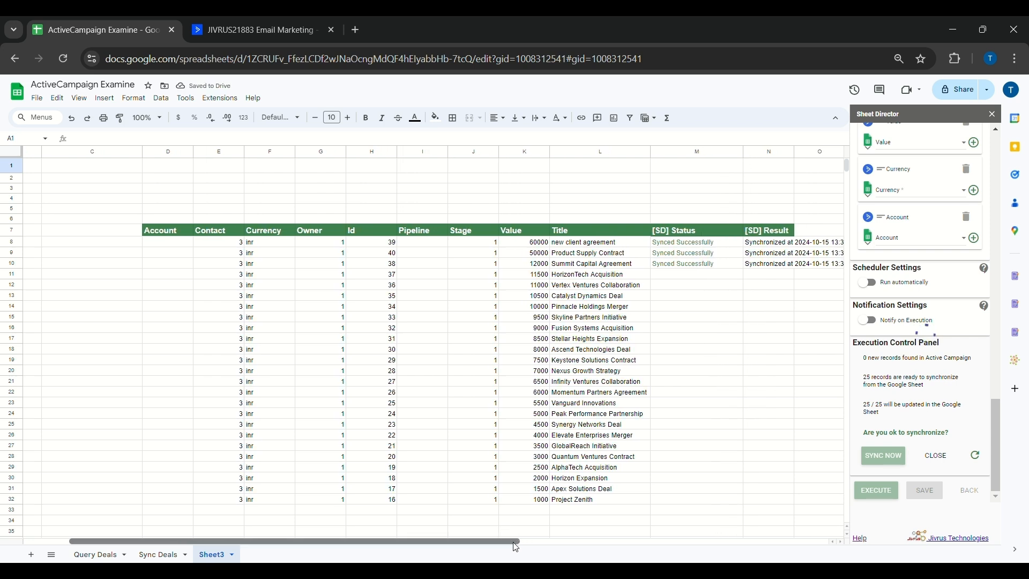
click(10, 229)
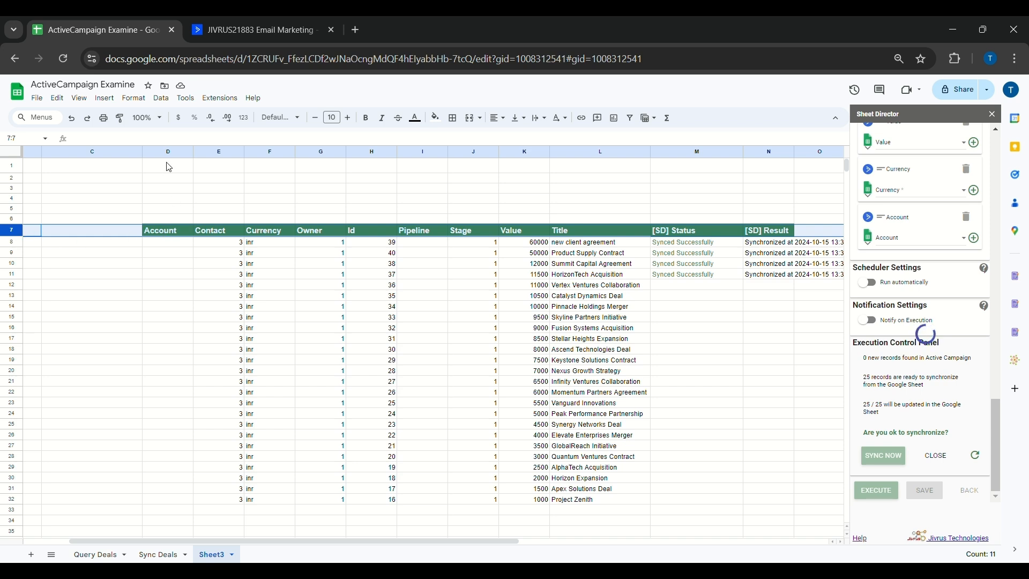
drag(405, 541, 485, 541)
click(488, 513)
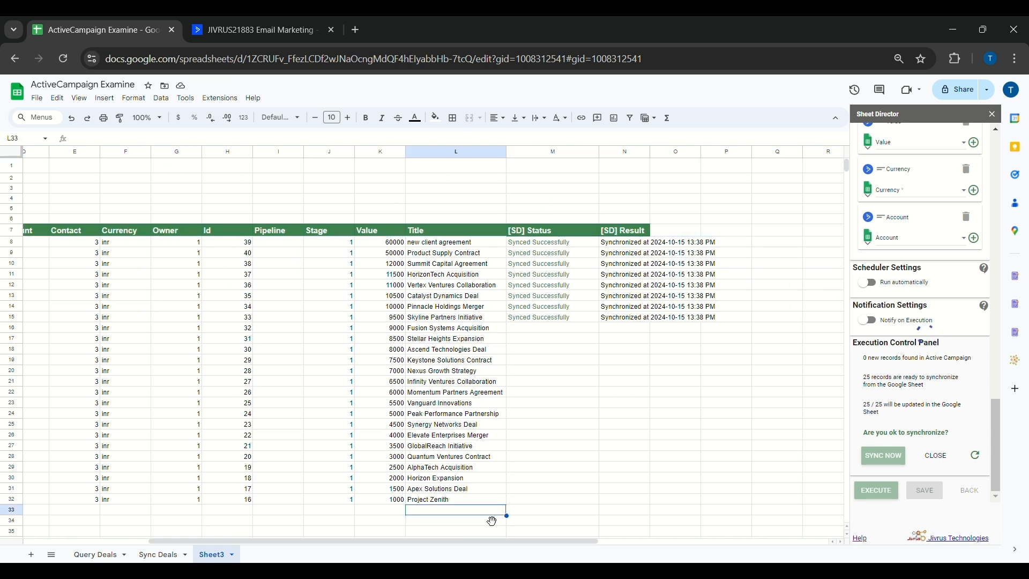